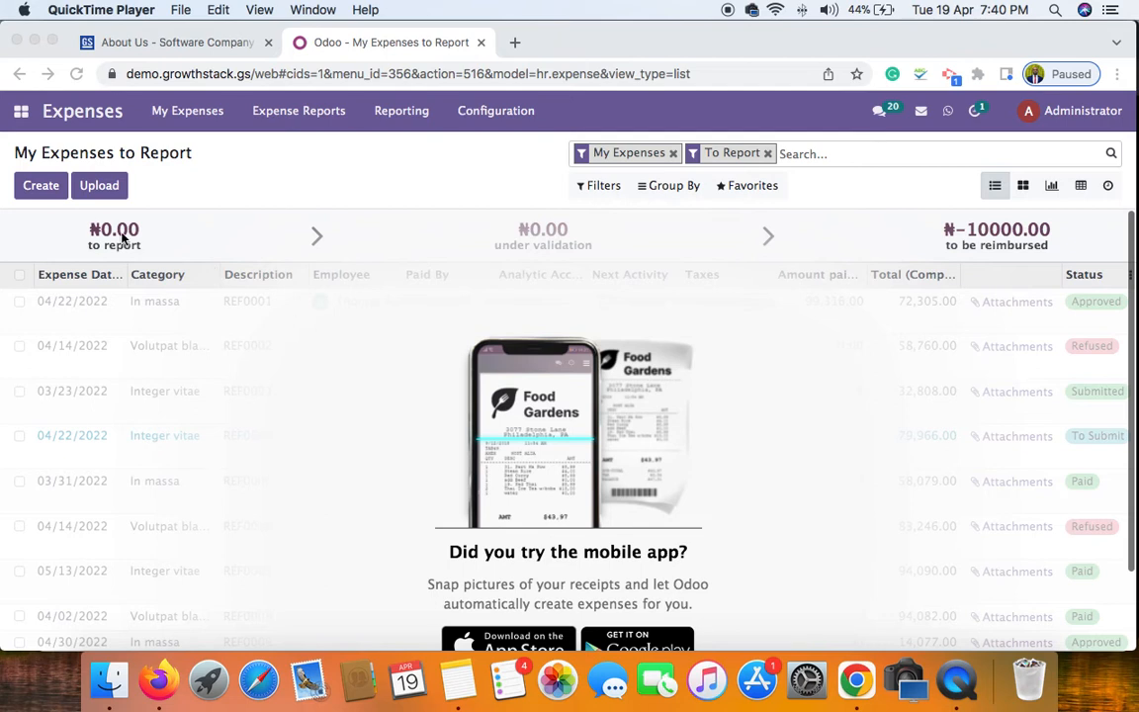
# Start a new expense record and review its category, account and expense date choices
pyautogui.click(37, 186)
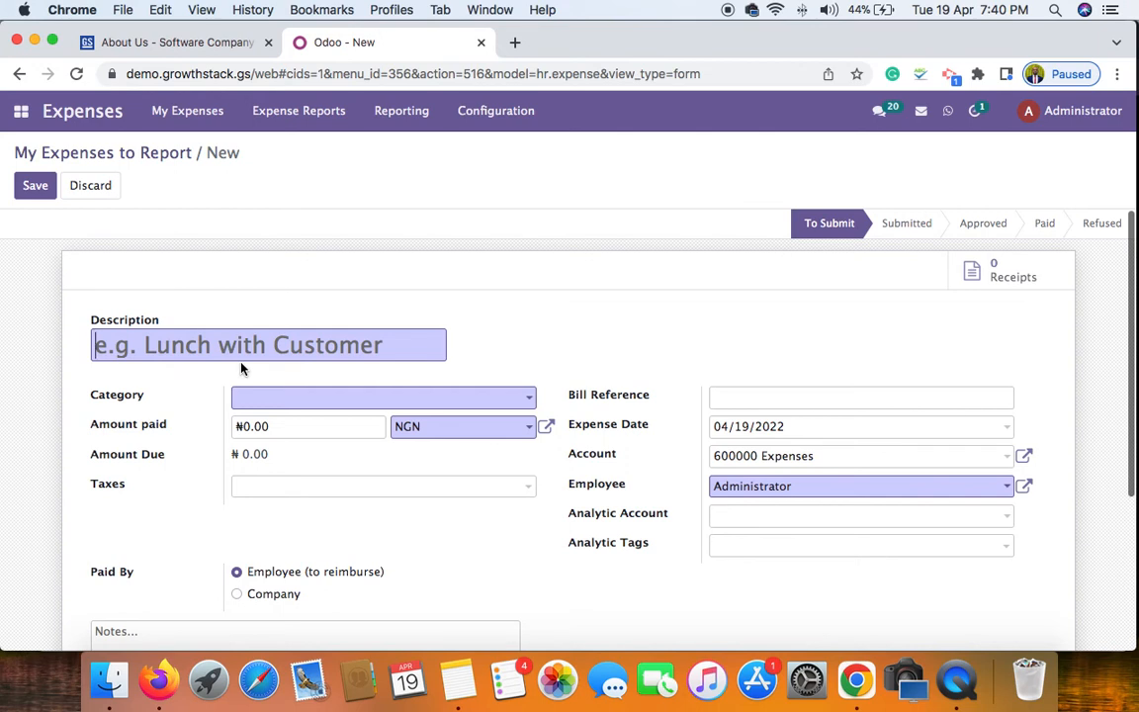
pyautogui.click(500, 399)
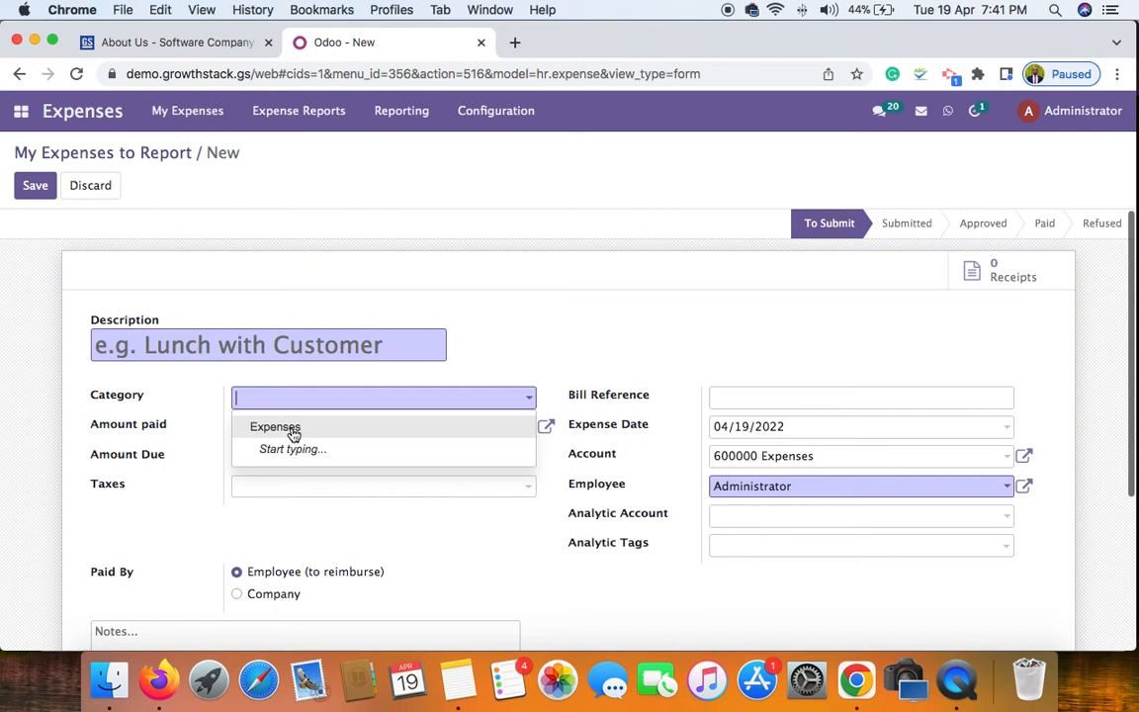
pyautogui.click(545, 321)
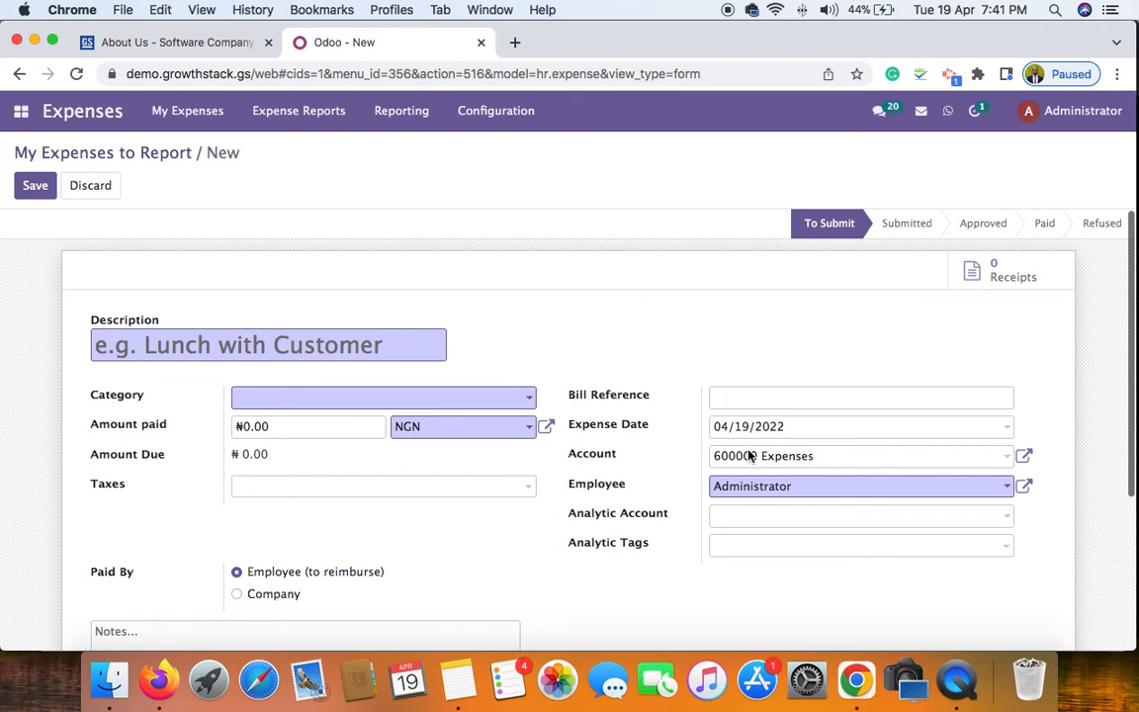
pyautogui.click(808, 459)
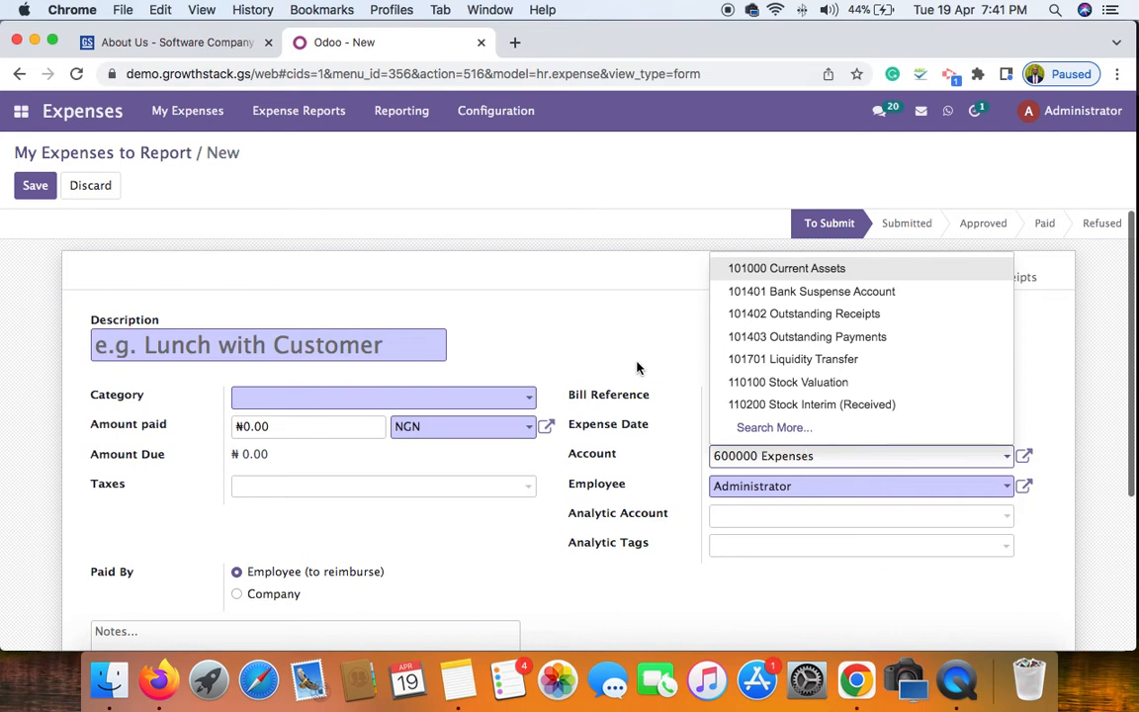
pyautogui.click(645, 426)
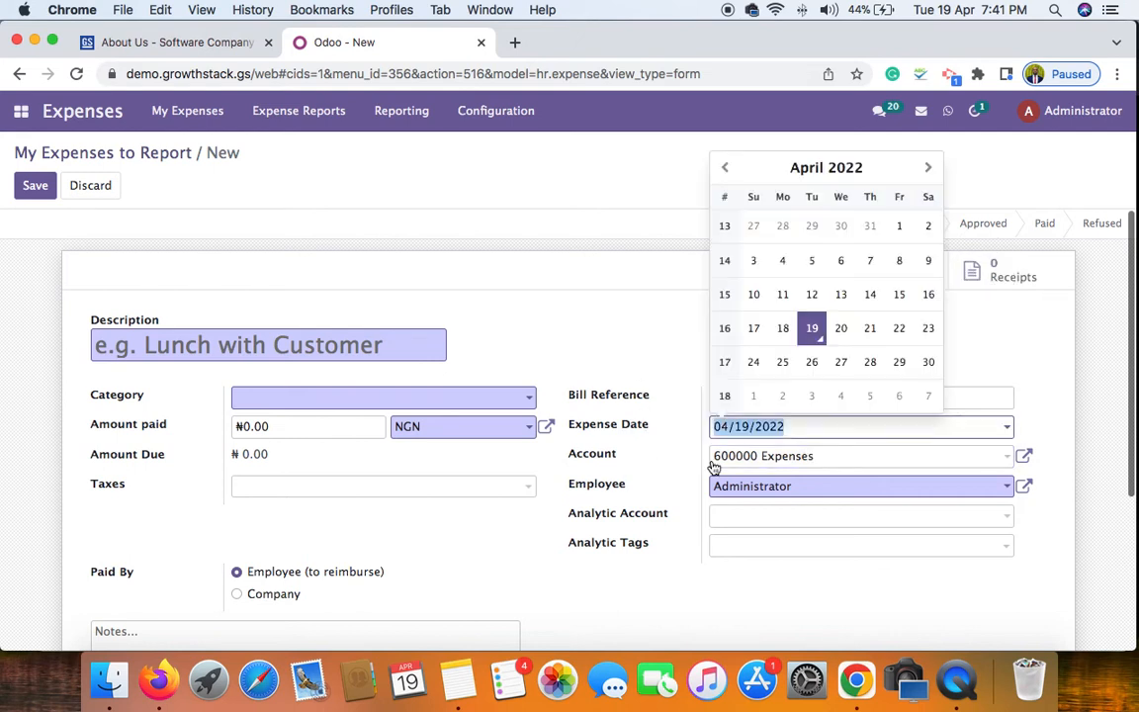
pyautogui.click(653, 471)
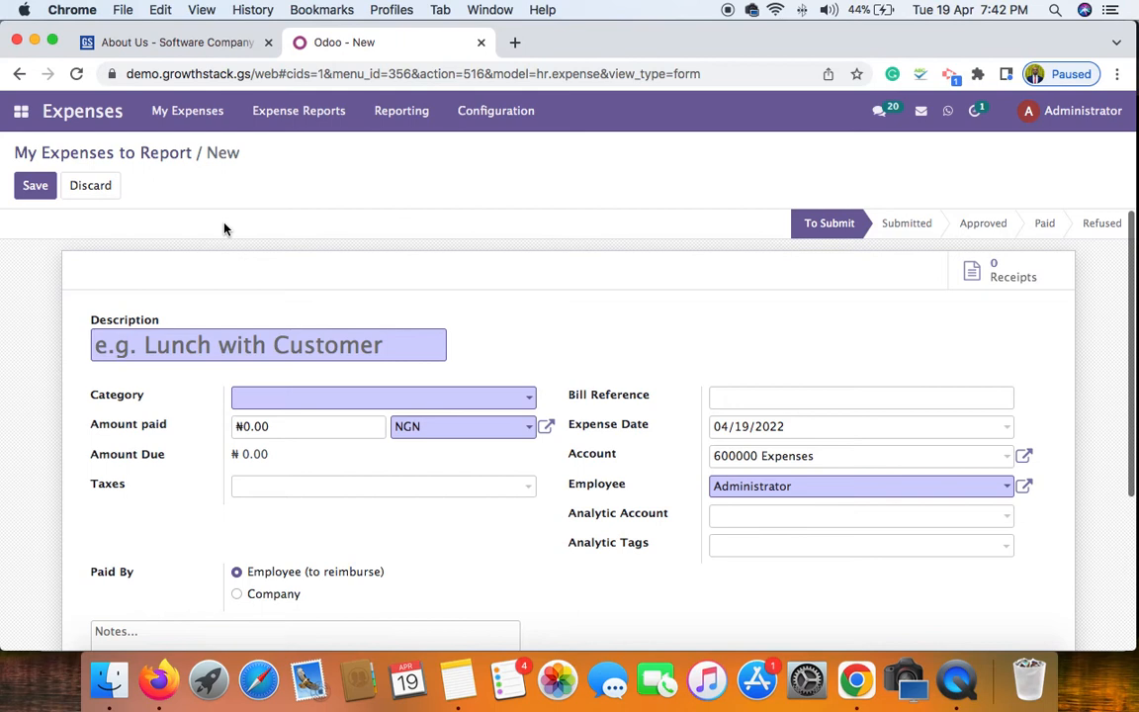
# Go to the Accounting module and open its chart of accounts
pyautogui.click(21, 114)
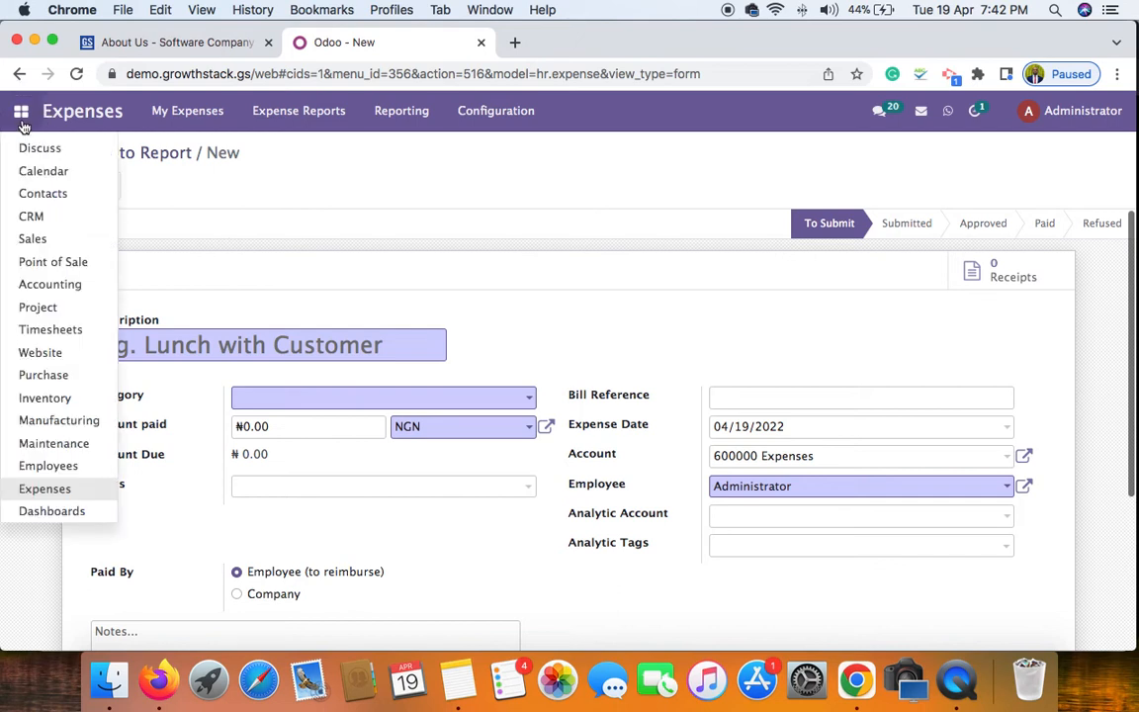
pyautogui.click(39, 285)
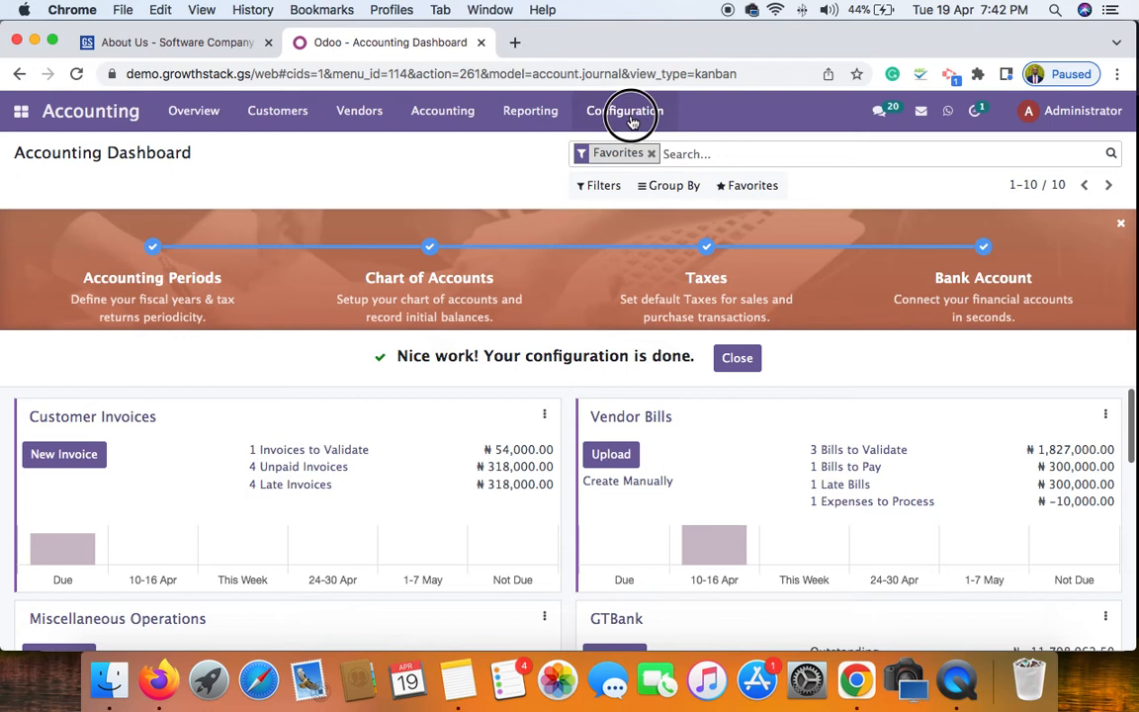
pyautogui.click(626, 111)
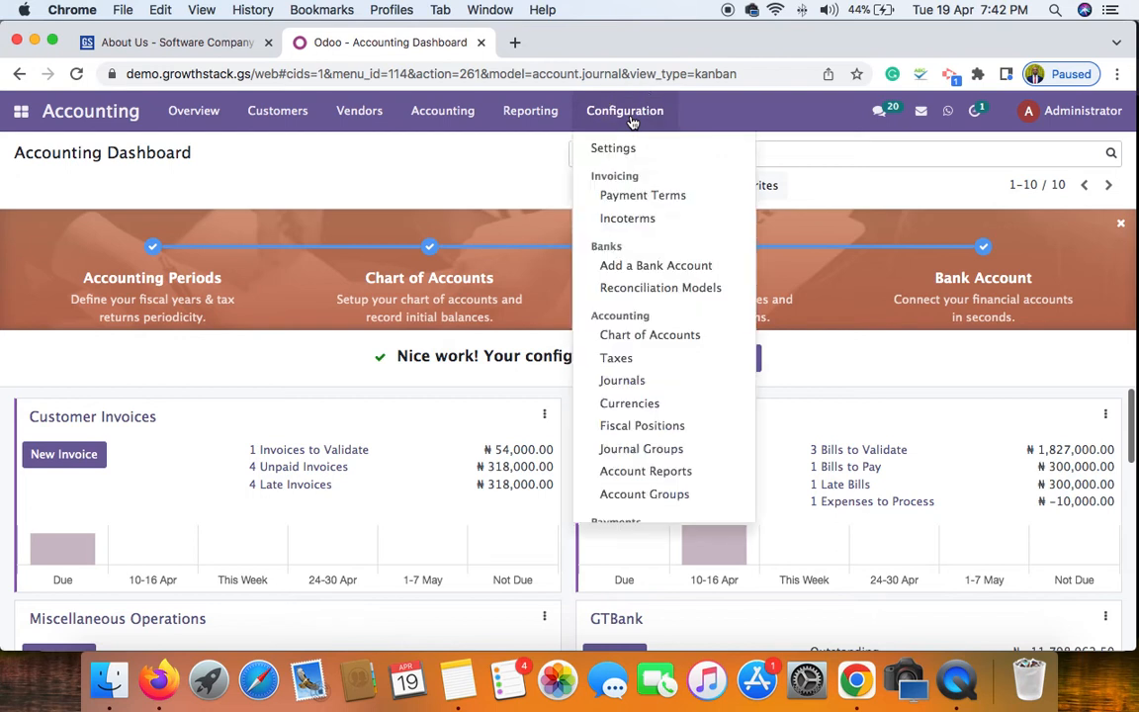
pyautogui.click(642, 337)
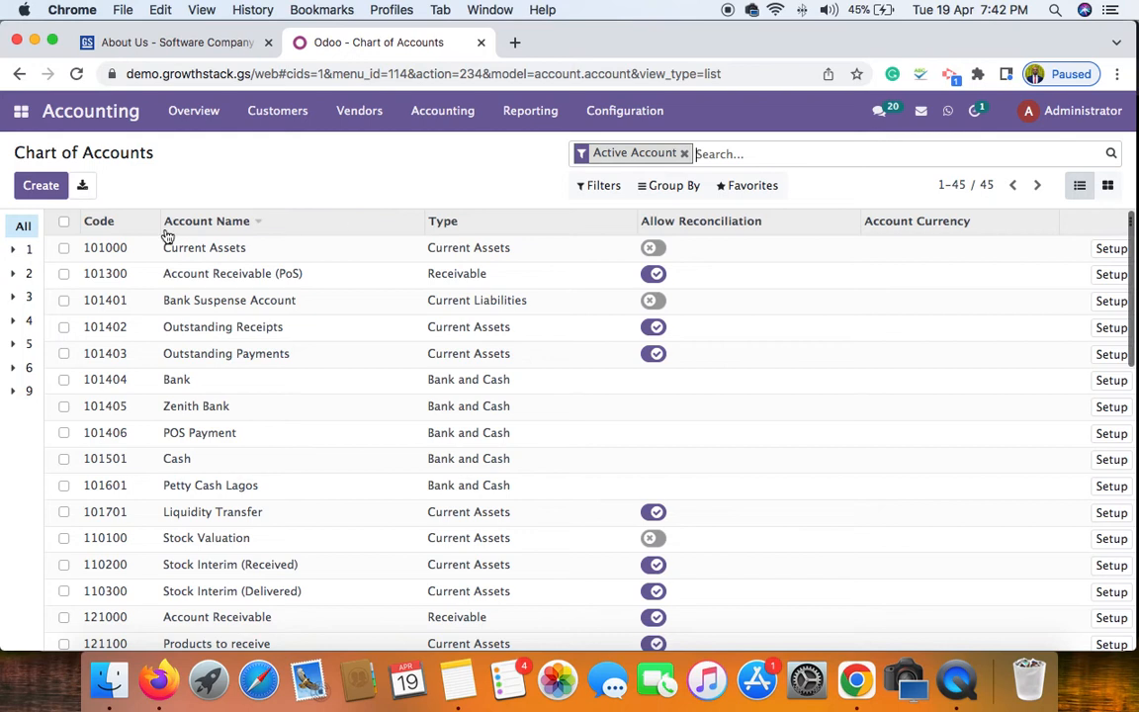
# Add a new account line with code 961120 and the name Office Entertainment, checking the existing expense account codes first
pyautogui.click(49, 193)
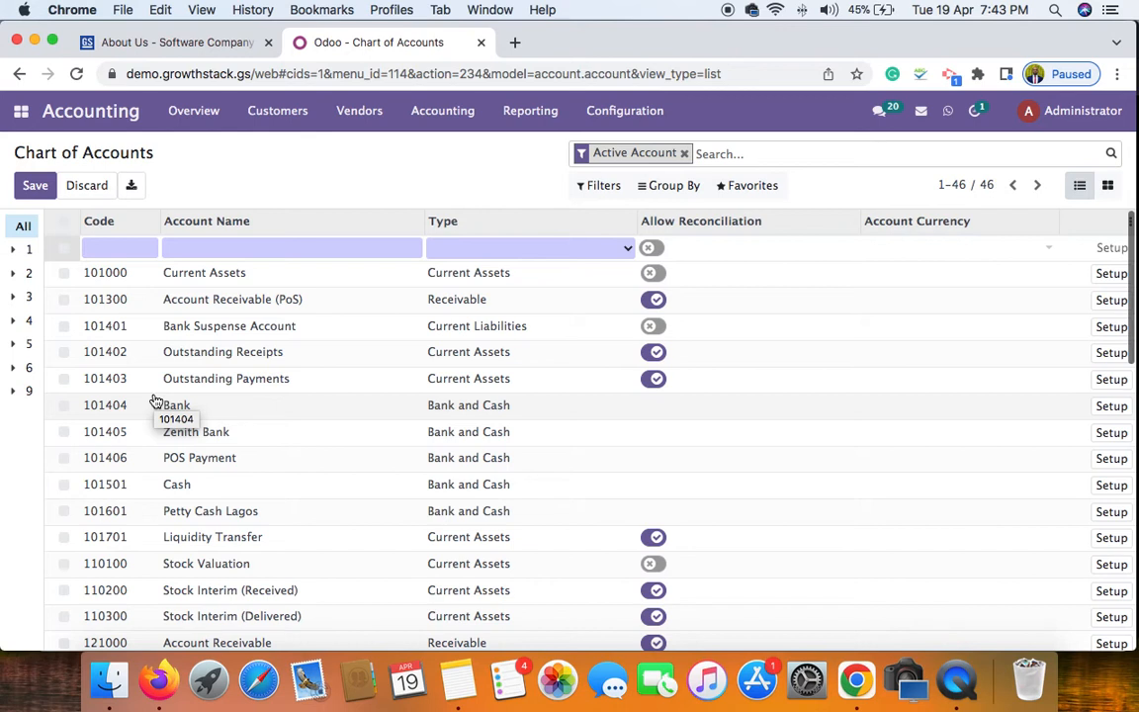
pyautogui.scroll(-2, 155, 401)
pyautogui.scroll(-15, 155, 401)
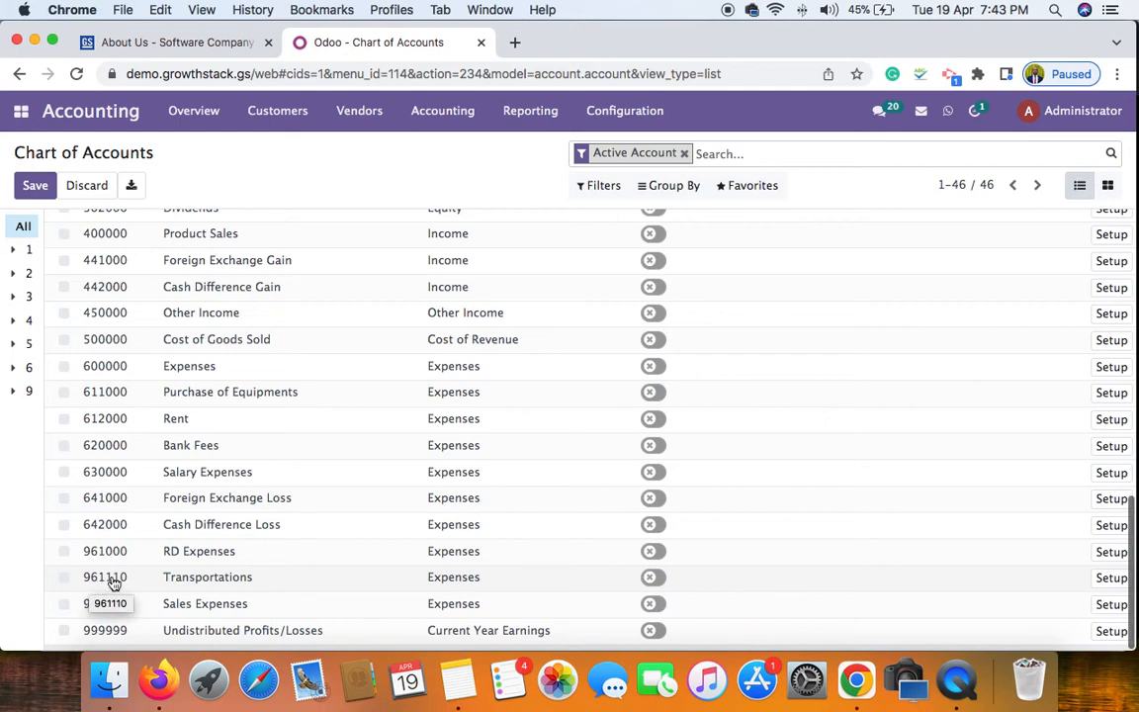
pyautogui.scroll(10, 198, 388)
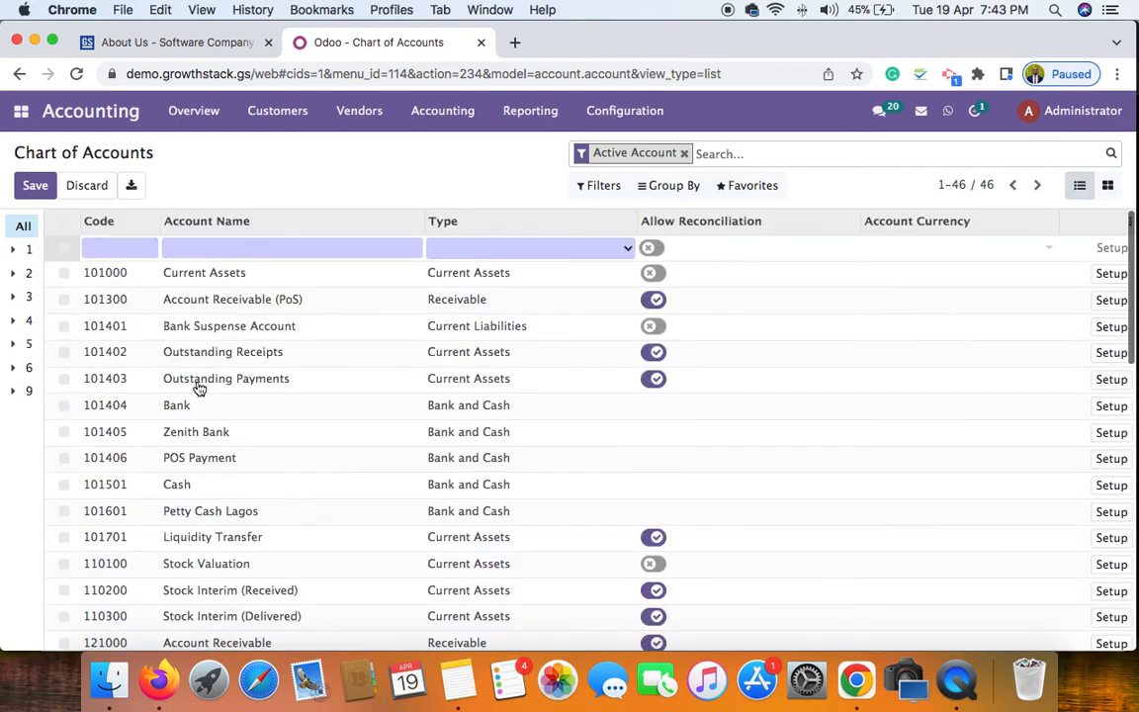
pyautogui.write('961120')
pyautogui.click(223, 249)
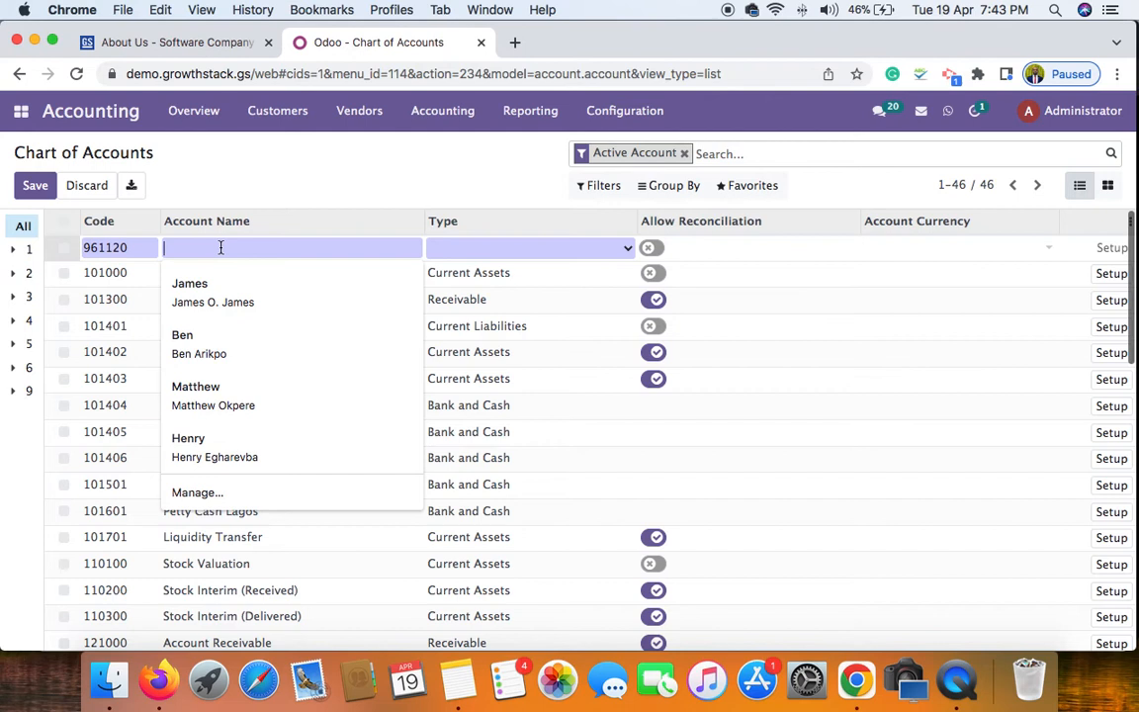
pyautogui.write('Of')
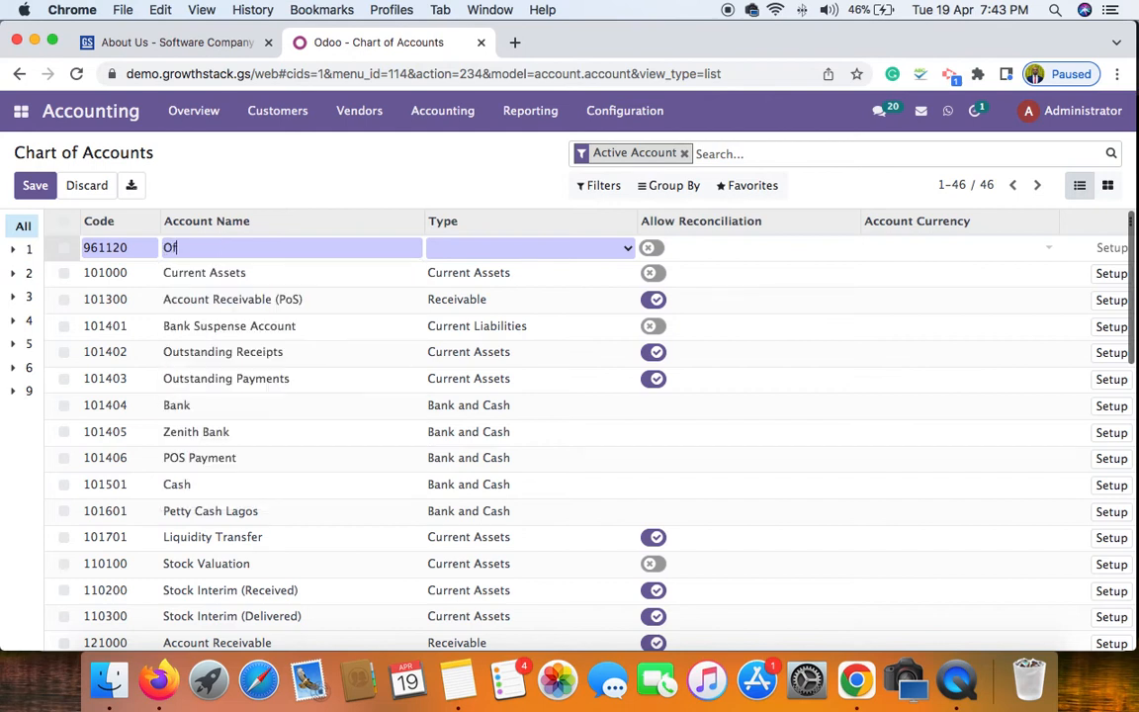
pyautogui.write('fice Entertainment')
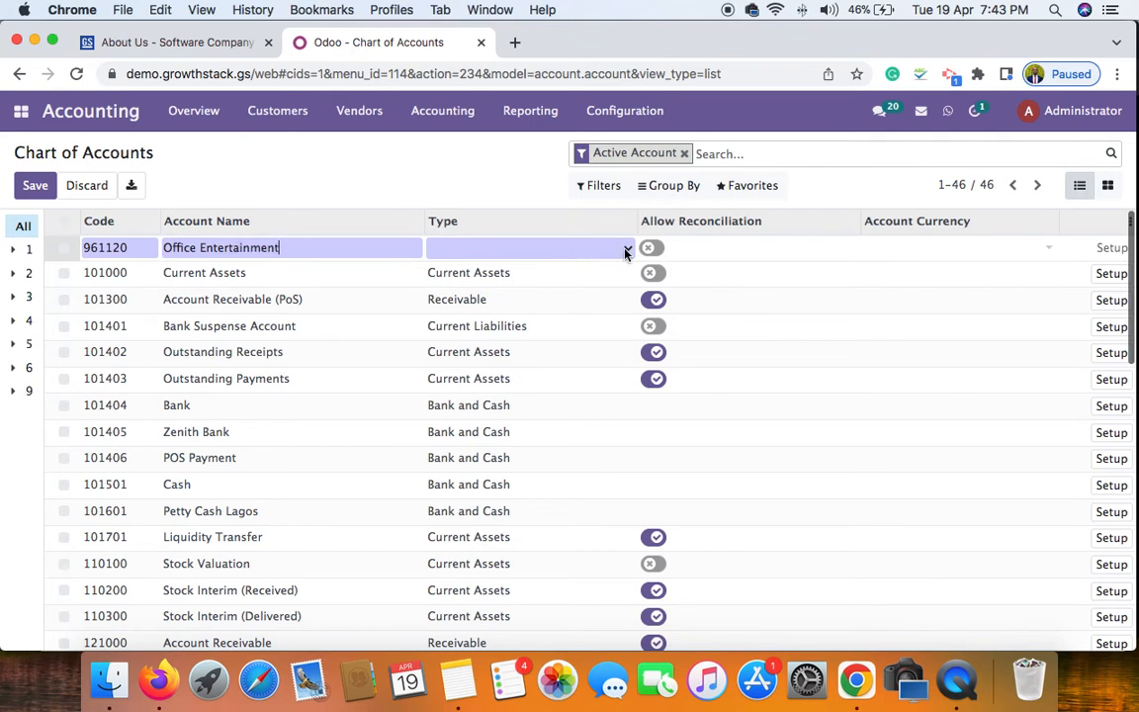
# Set the Office Entertainment account's type to Expenses and save the new account
pyautogui.click(625, 253)
pyautogui.scroll(-2, 554, 478)
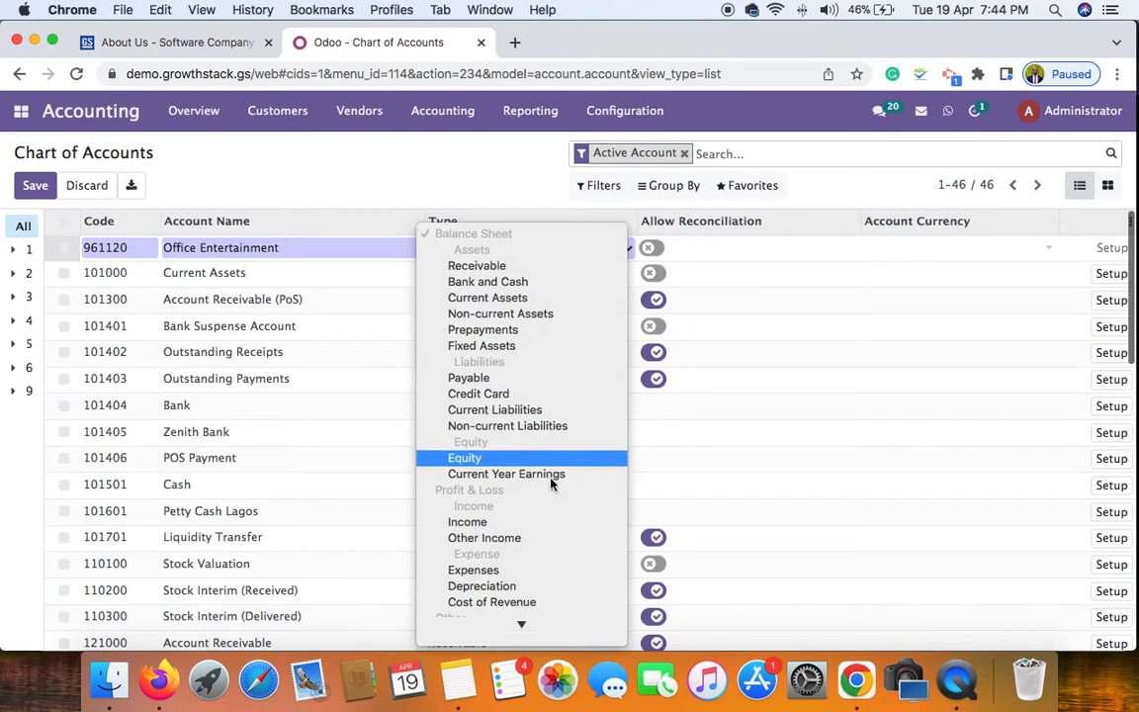
pyautogui.click(482, 574)
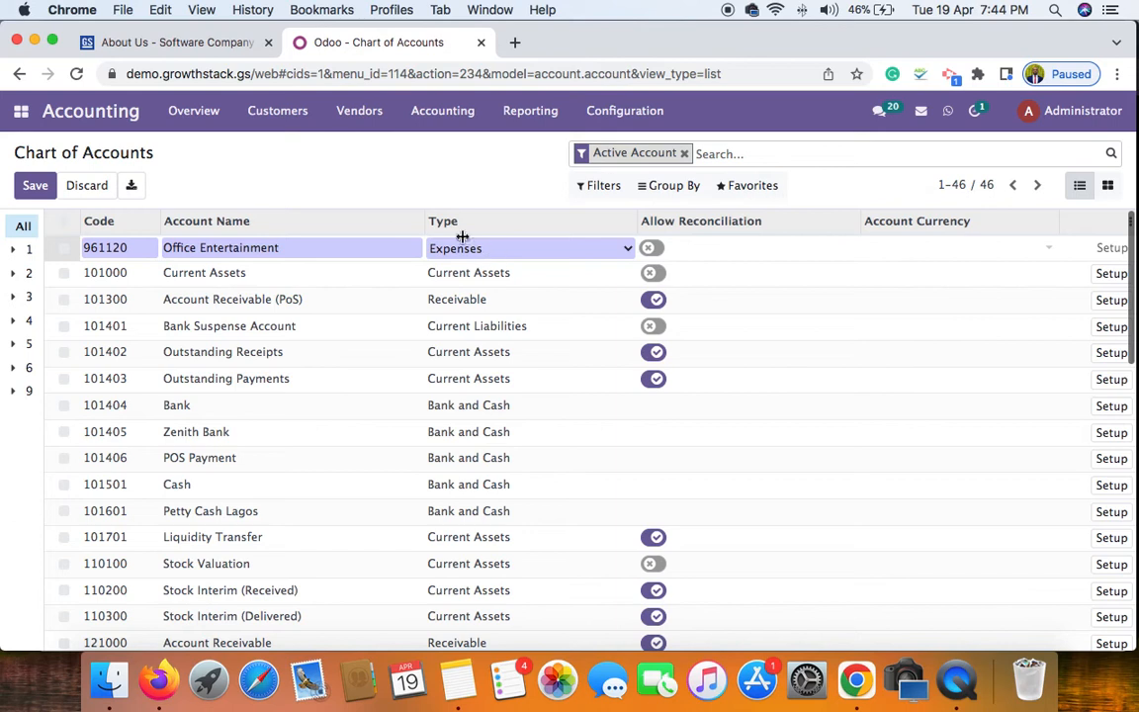
pyautogui.click(36, 186)
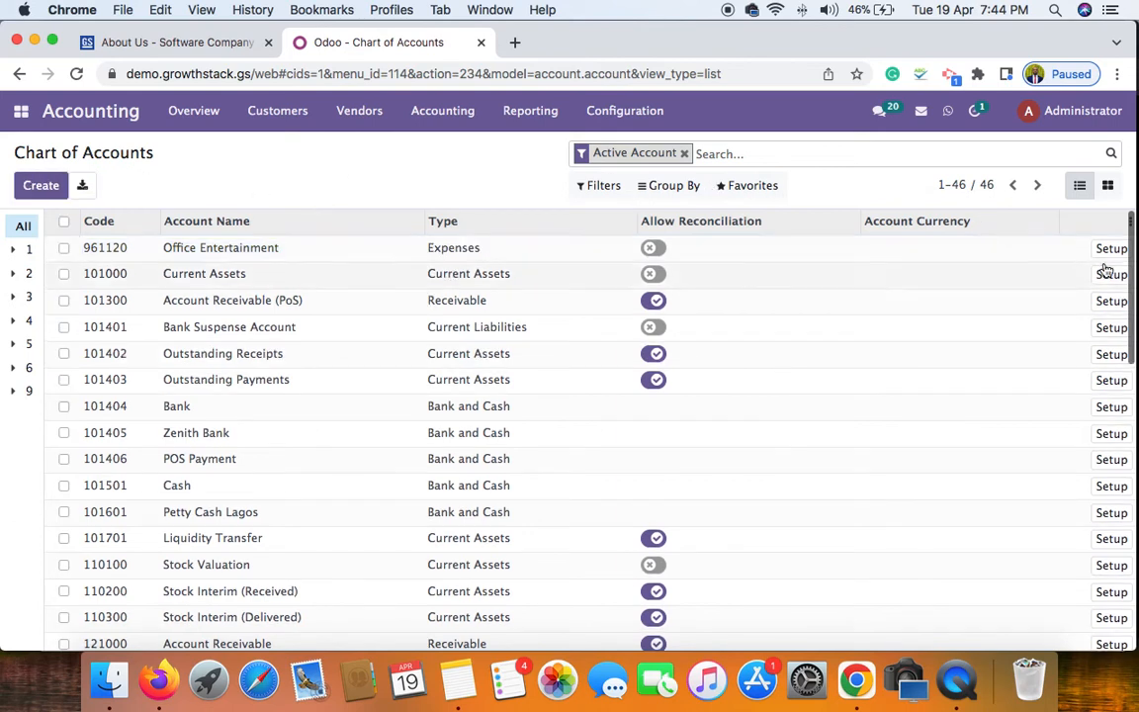
# Remove the default Tax 7.50% (Purchases) from the Office Entertainment account's setup and save it
pyautogui.click(1112, 249)
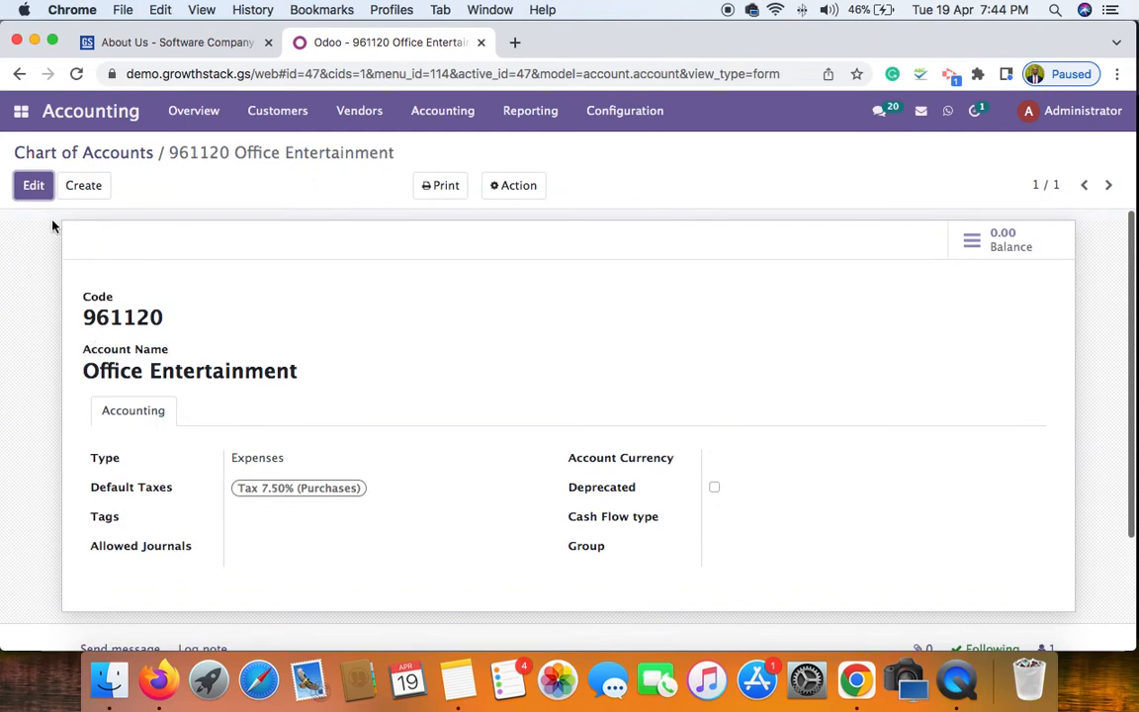
pyautogui.click(33, 188)
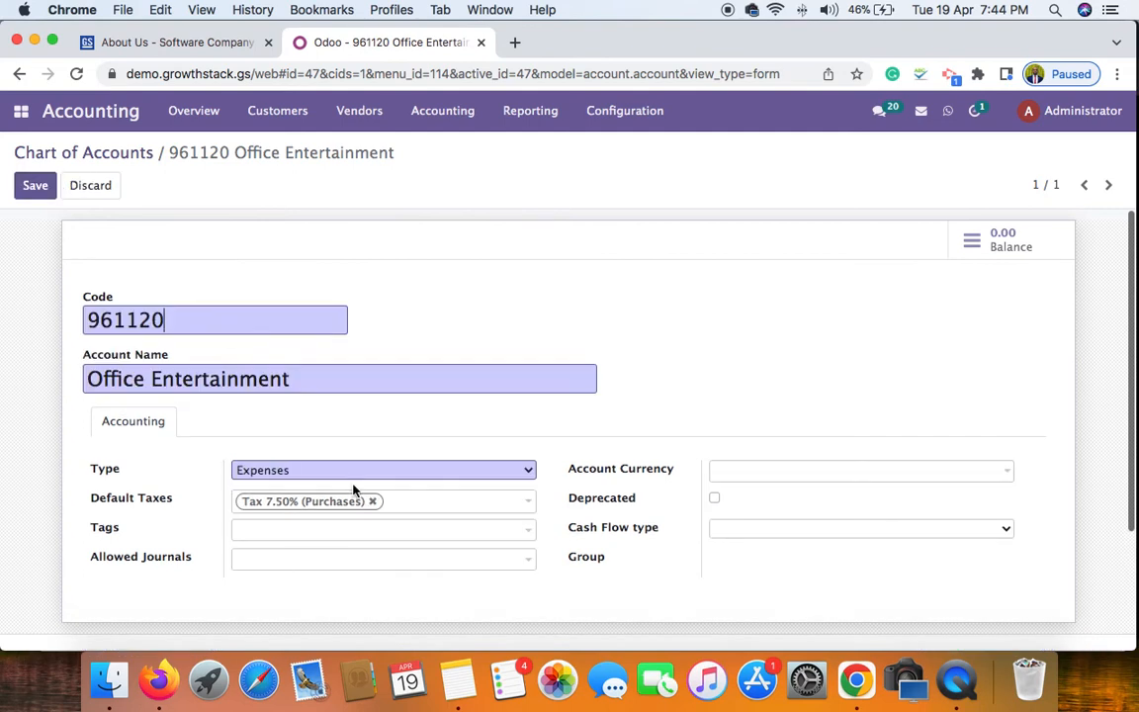
pyautogui.click(373, 503)
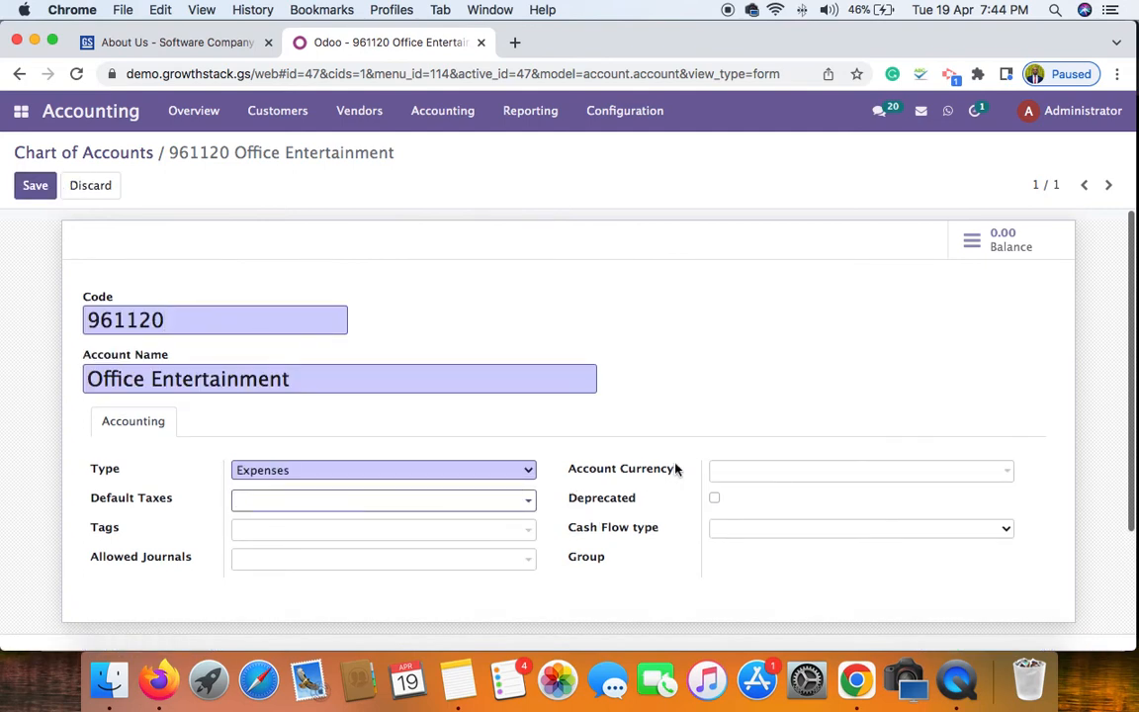
pyautogui.click(825, 479)
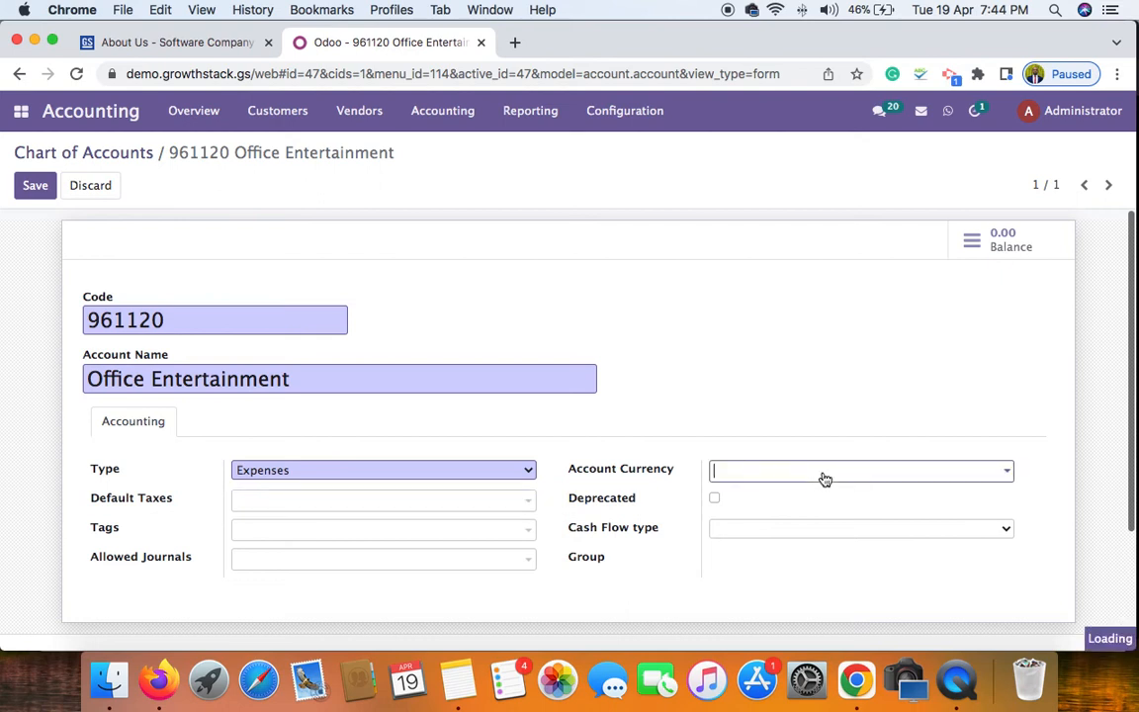
pyautogui.click(663, 476)
pyautogui.click(663, 481)
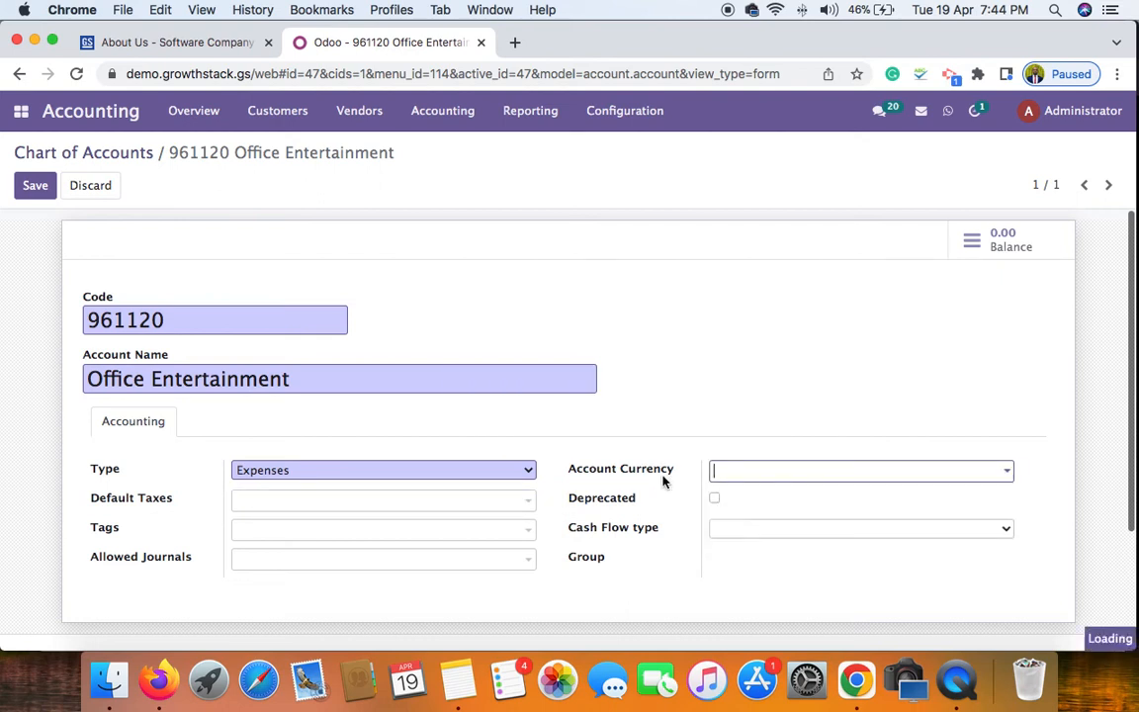
pyautogui.click(1083, 507)
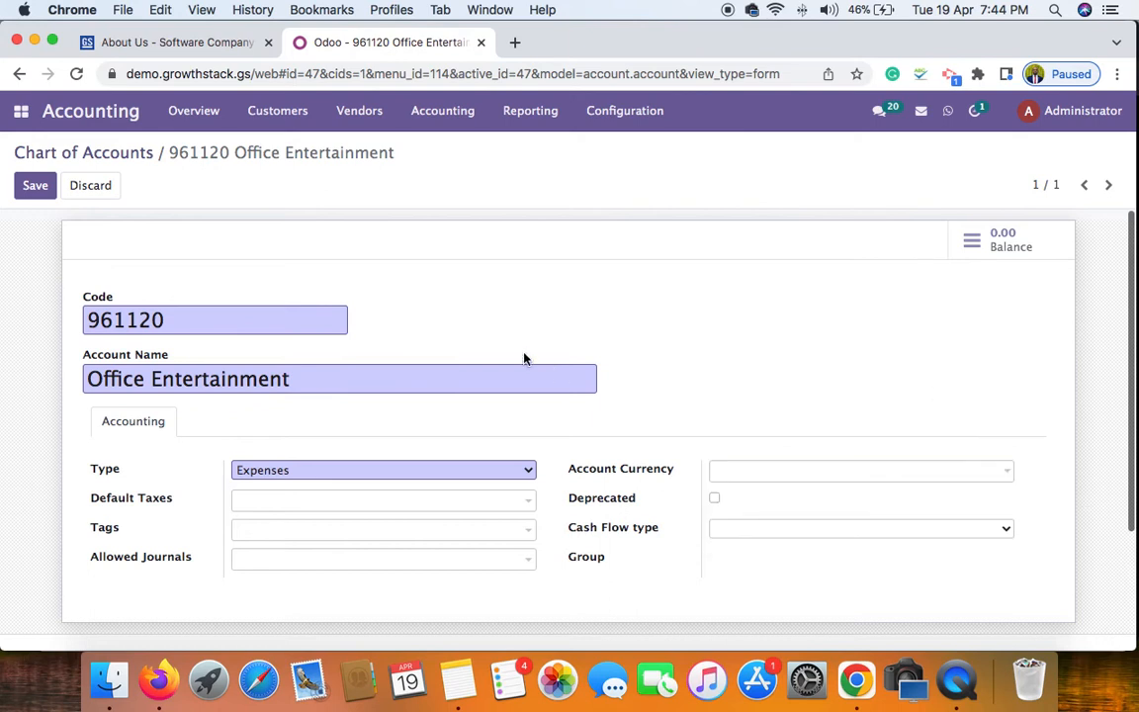
pyautogui.click(36, 186)
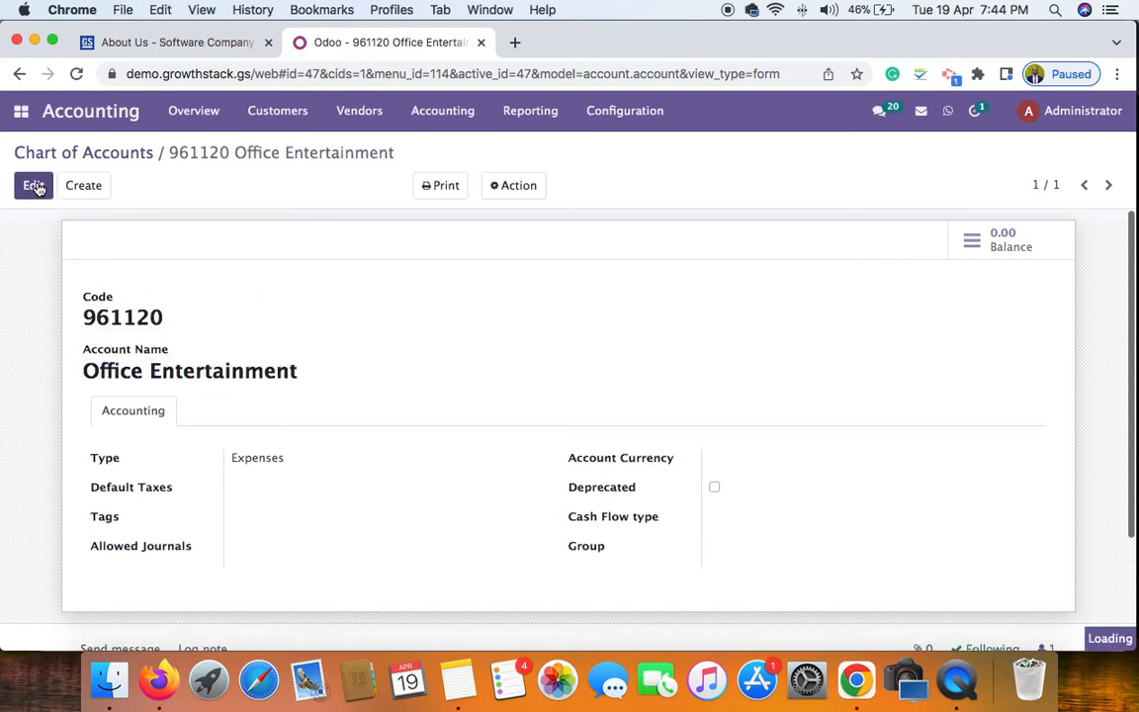
# Check the Office Entertainment account in the chart of accounts, and view the dynamic Profit and Loss report
pyautogui.click(135, 157)
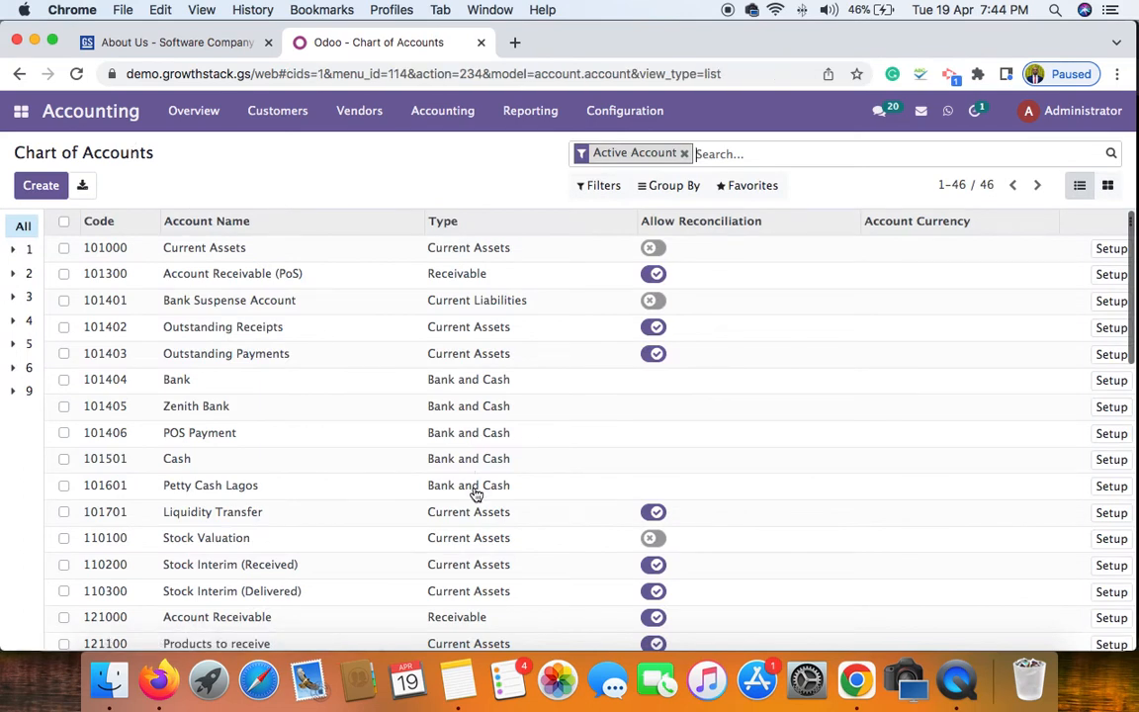
pyautogui.scroll(-10, 475, 495)
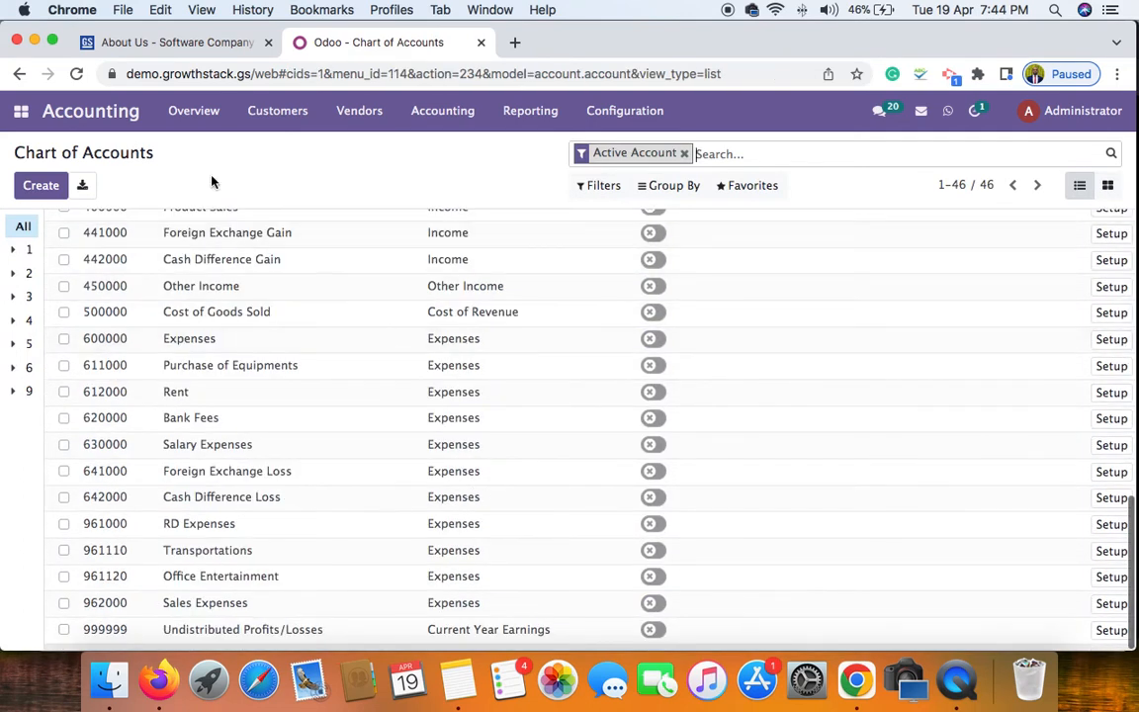
pyautogui.click(19, 122)
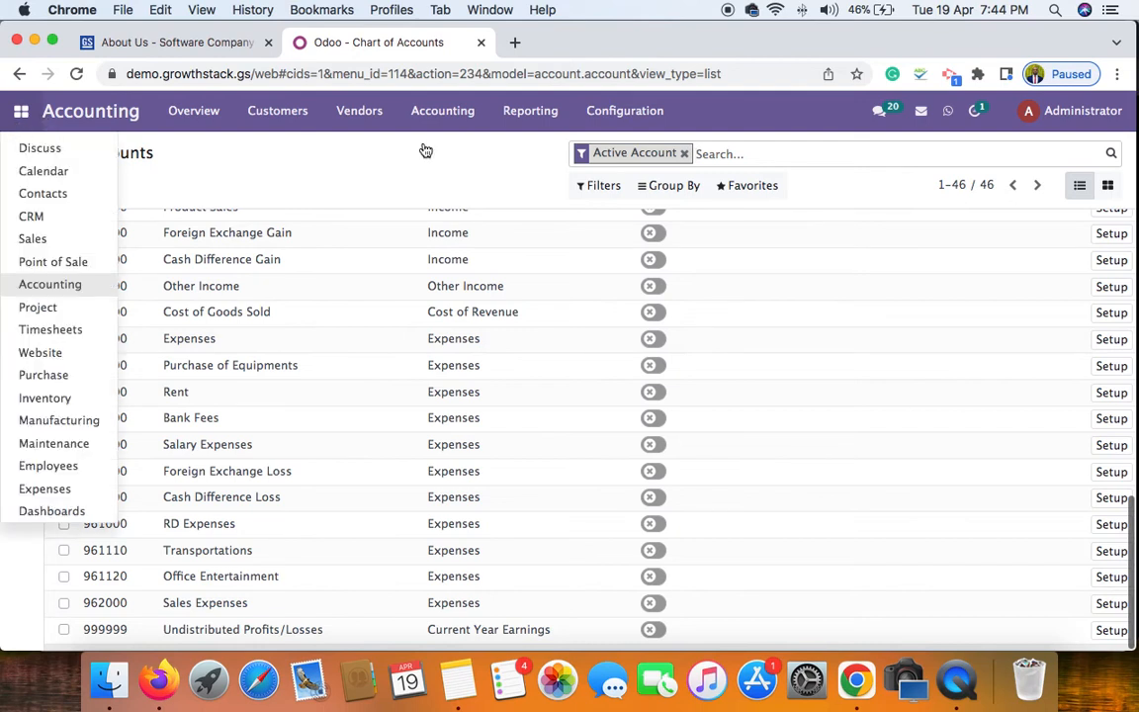
pyautogui.click(533, 119)
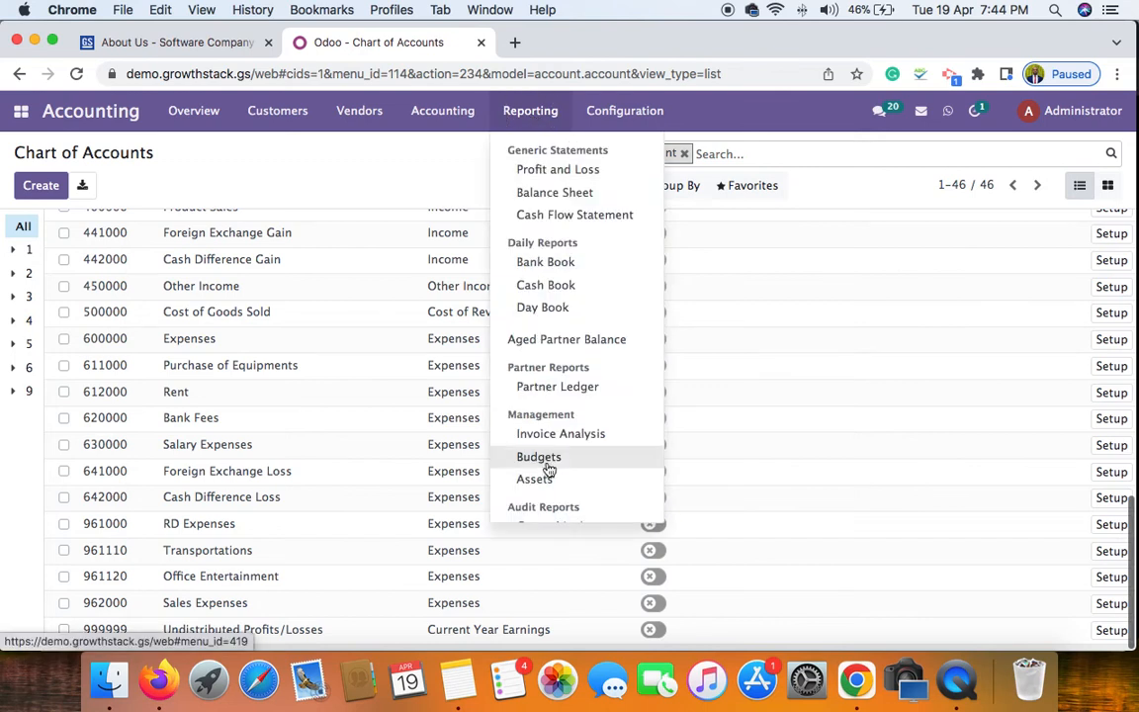
pyautogui.scroll(-5, 584, 427)
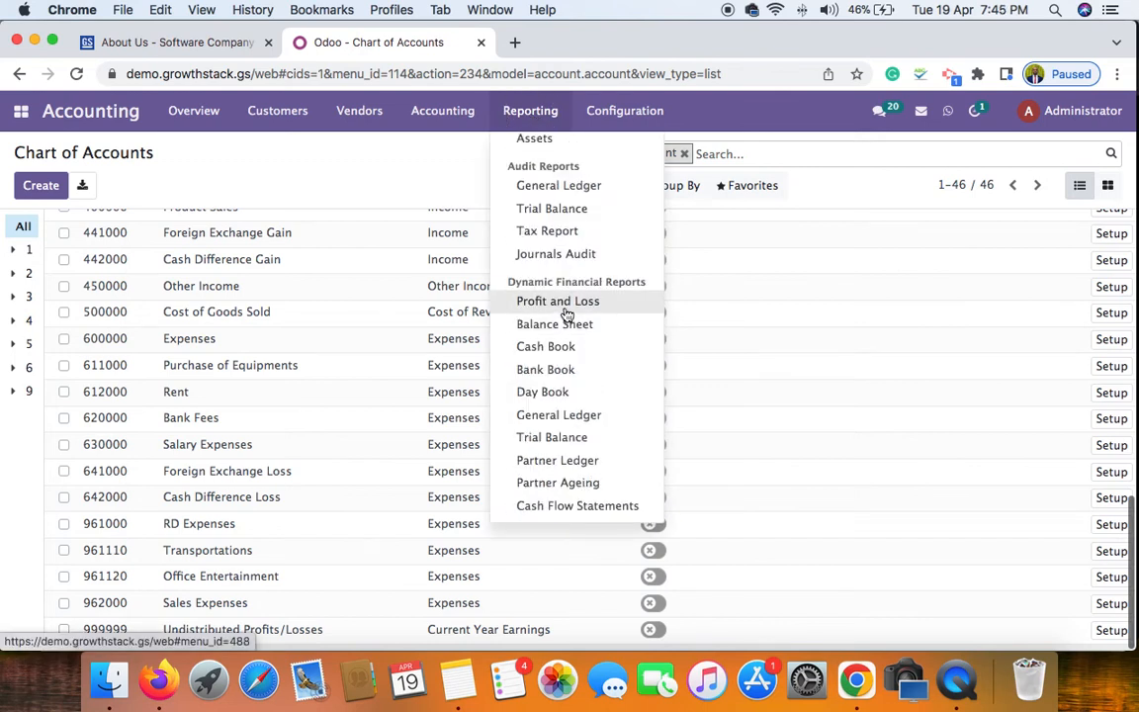
pyautogui.click(561, 304)
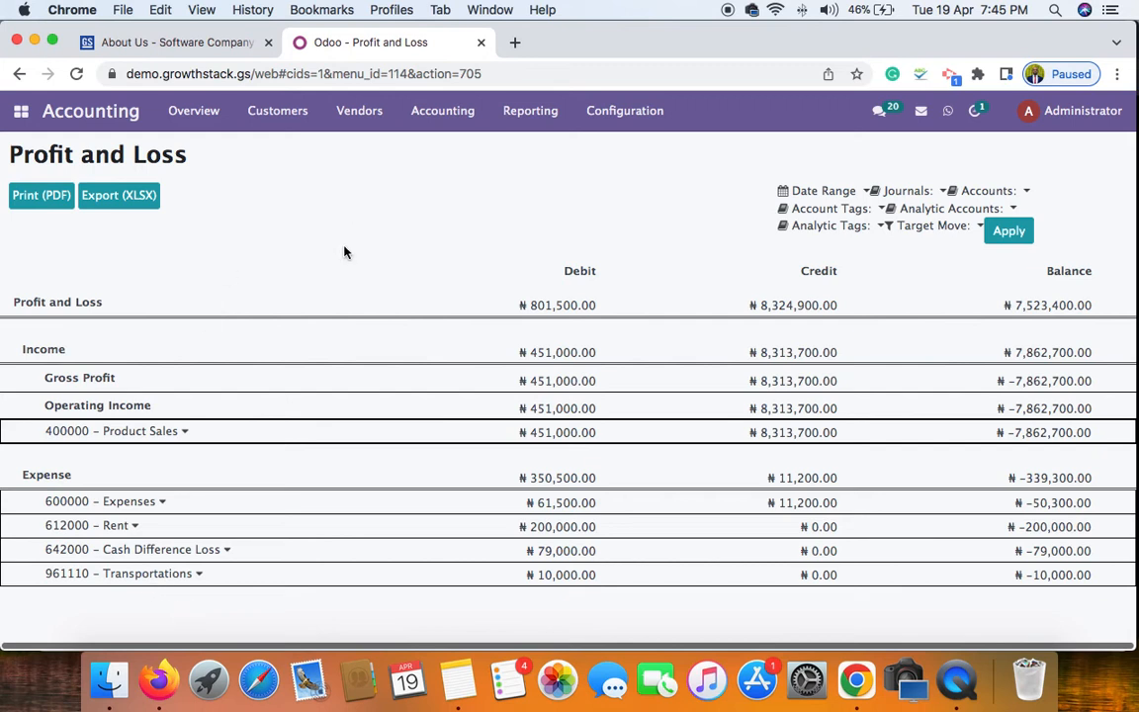
# In the Expenses app's configuration, start a new expense product named Office Entertainment
pyautogui.click(21, 111)
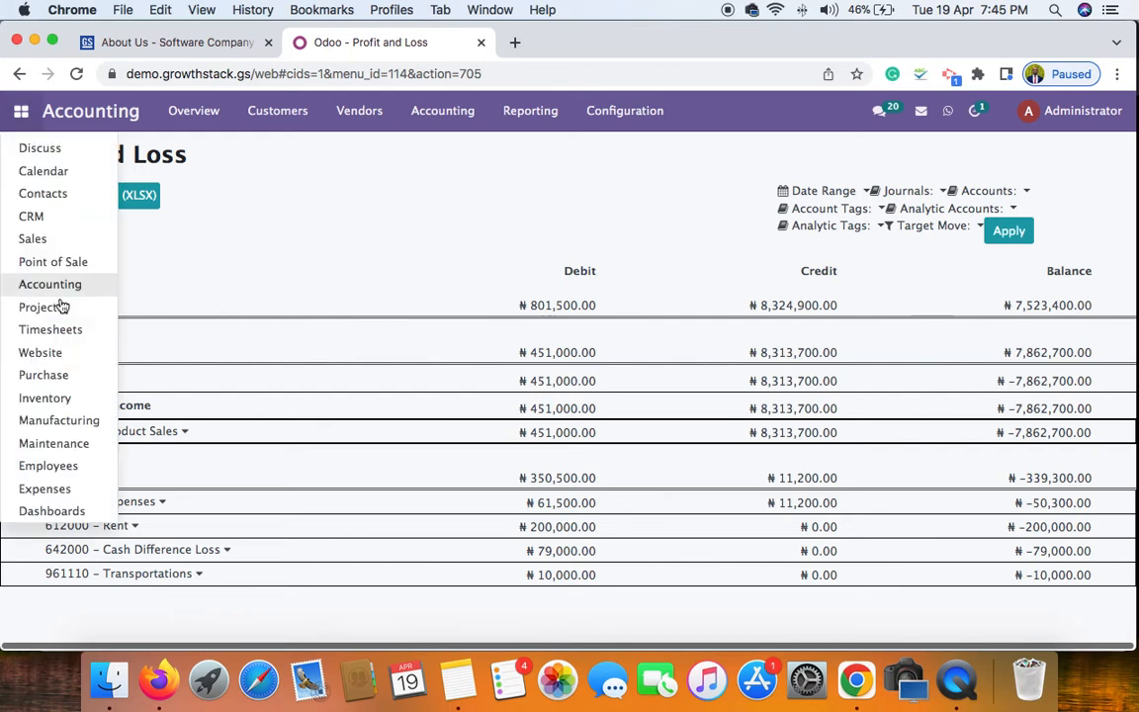
pyautogui.click(60, 492)
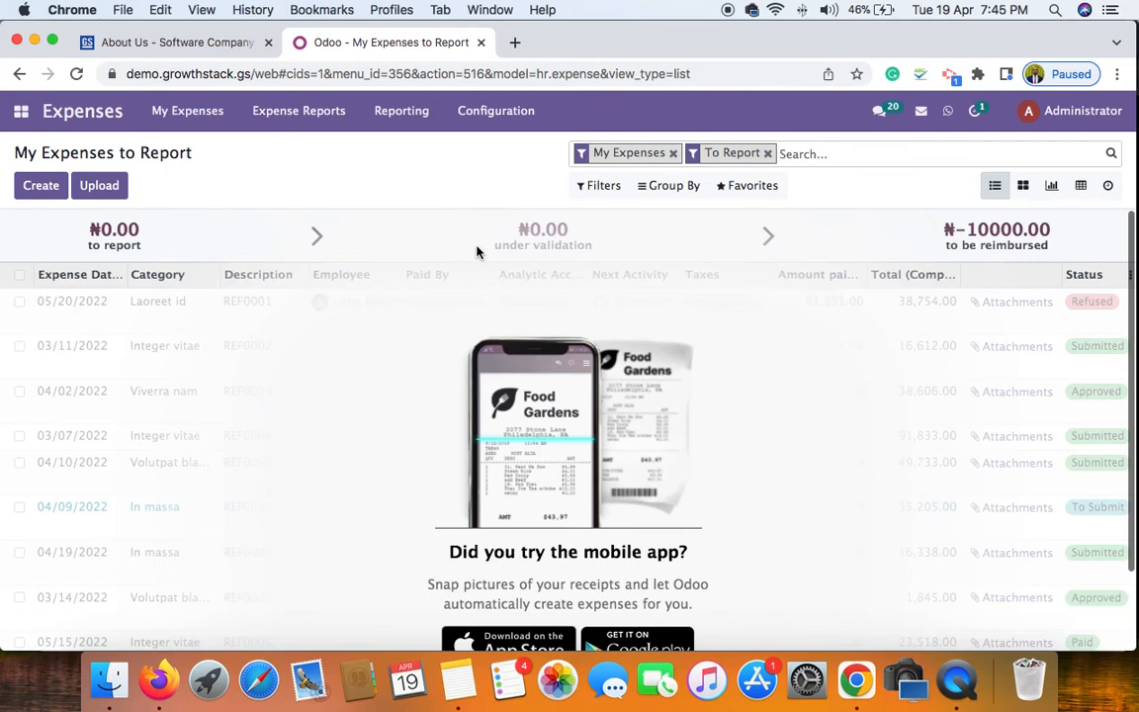
pyautogui.click(494, 129)
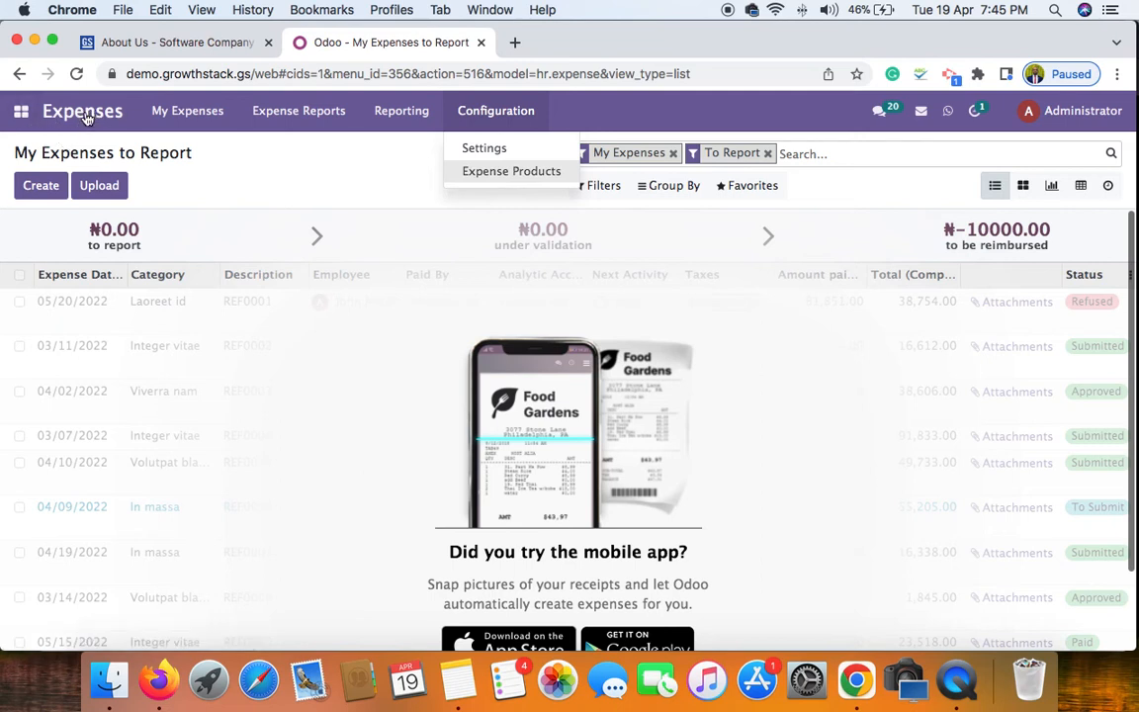
pyautogui.moveTo(503, 119)
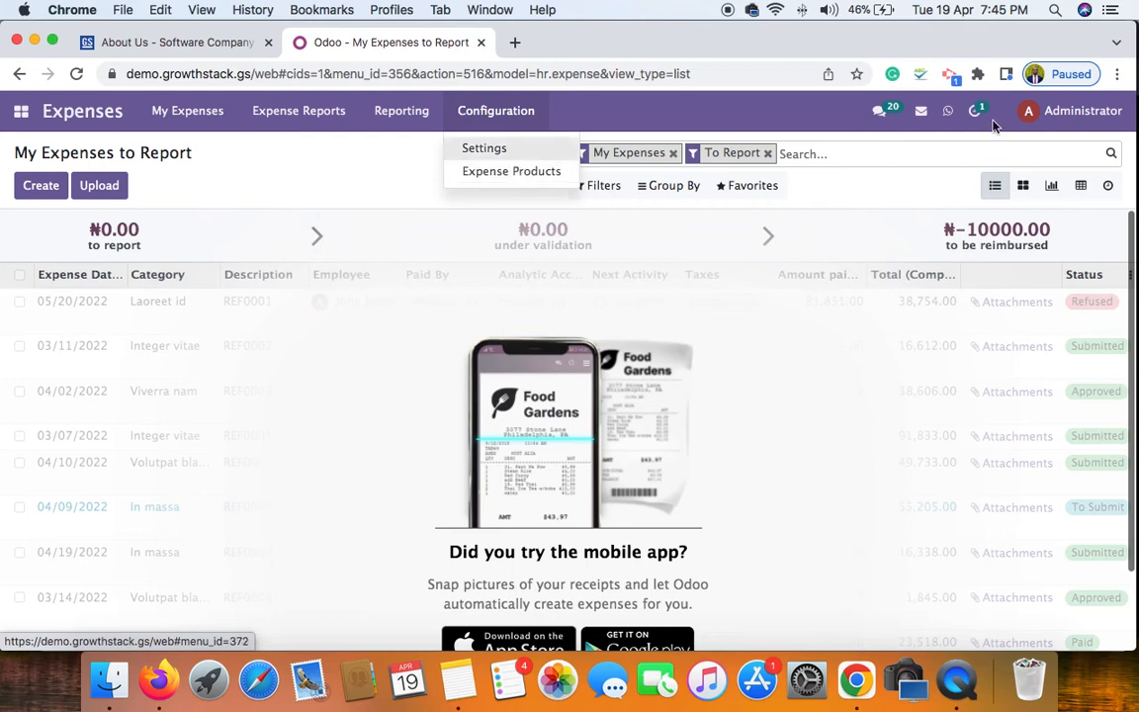
pyautogui.click(488, 177)
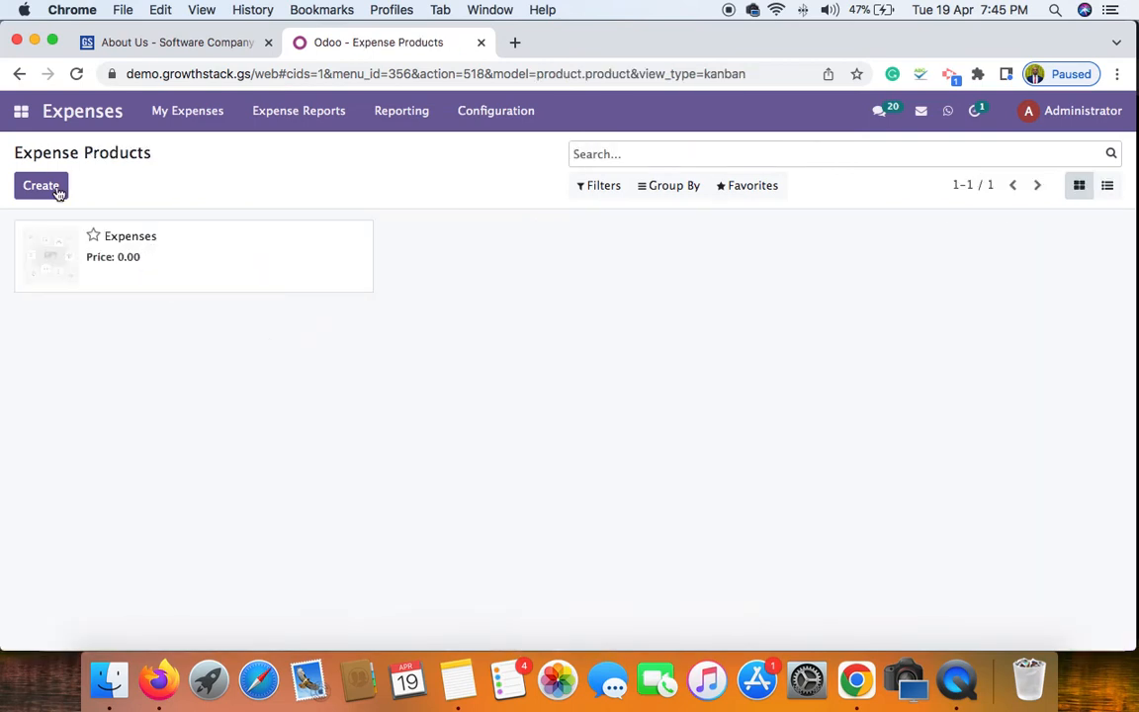
pyautogui.click(56, 190)
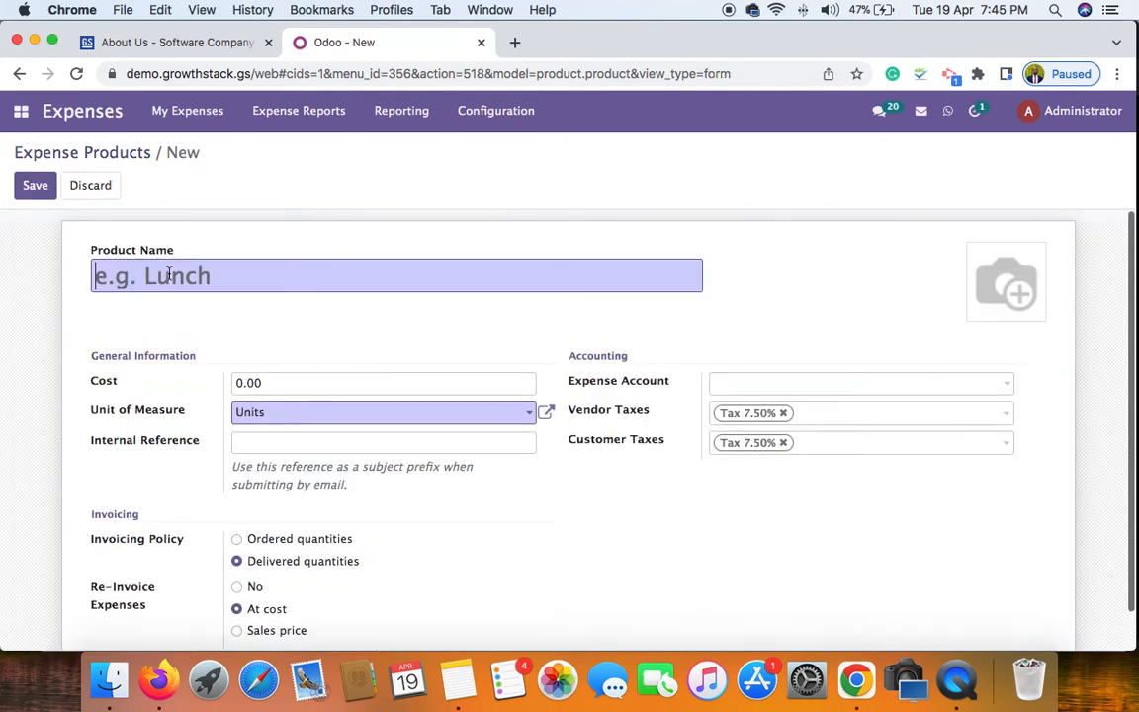
pyautogui.write('Office Entertainment')
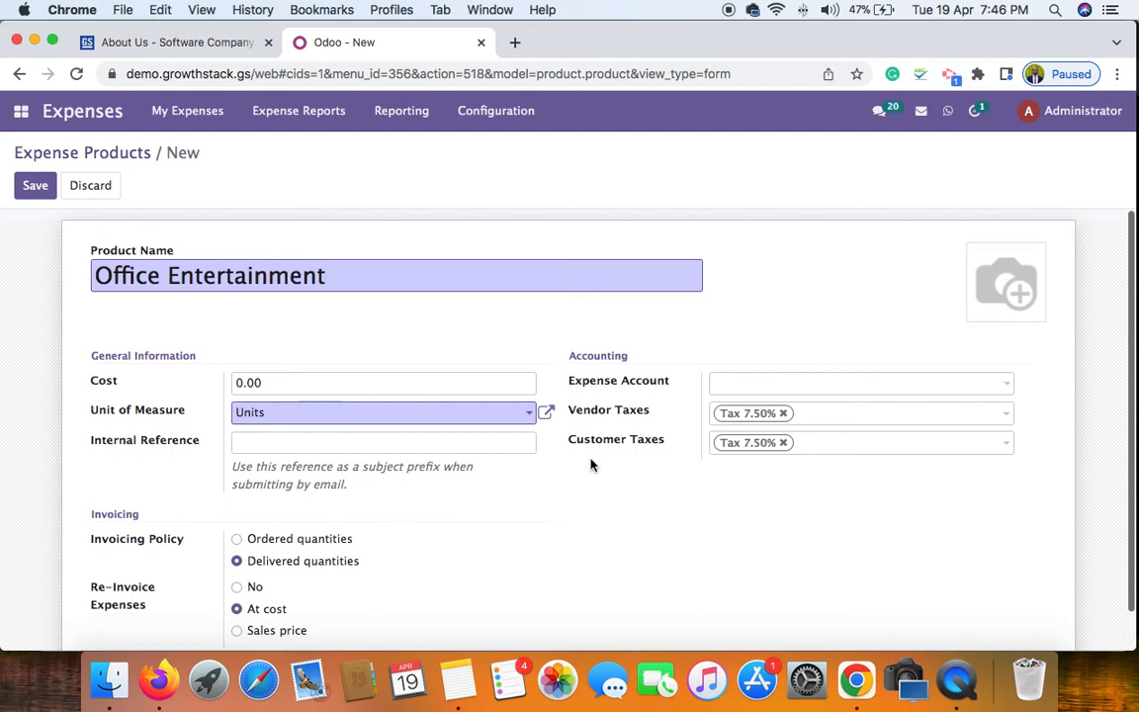
# Assign the account 961120 Office Entertainment as the new product's expense account, picking it from the full account list
pyautogui.scroll(-1, 593, 465)
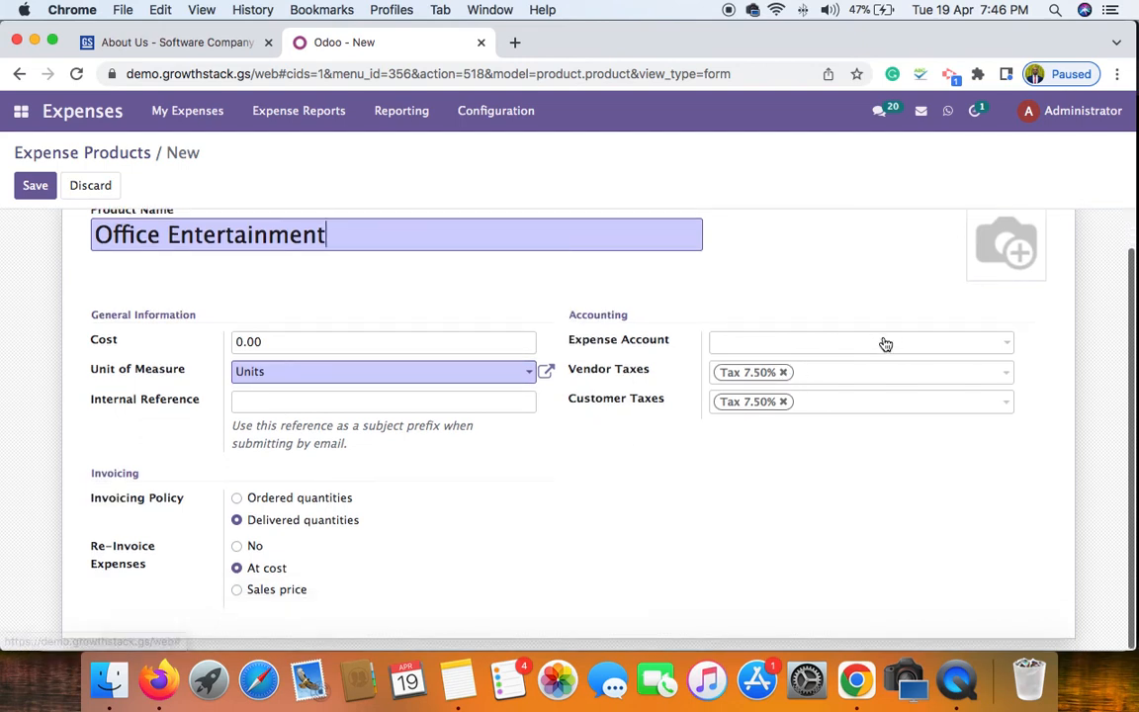
pyautogui.click(852, 343)
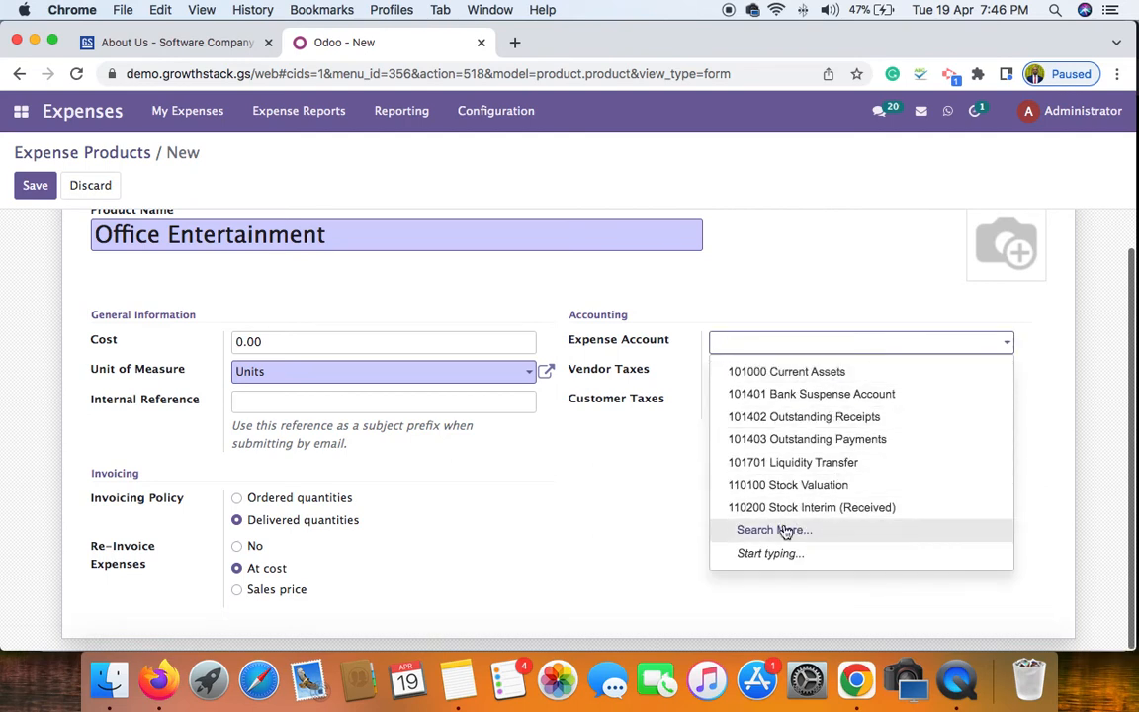
pyautogui.write('off')
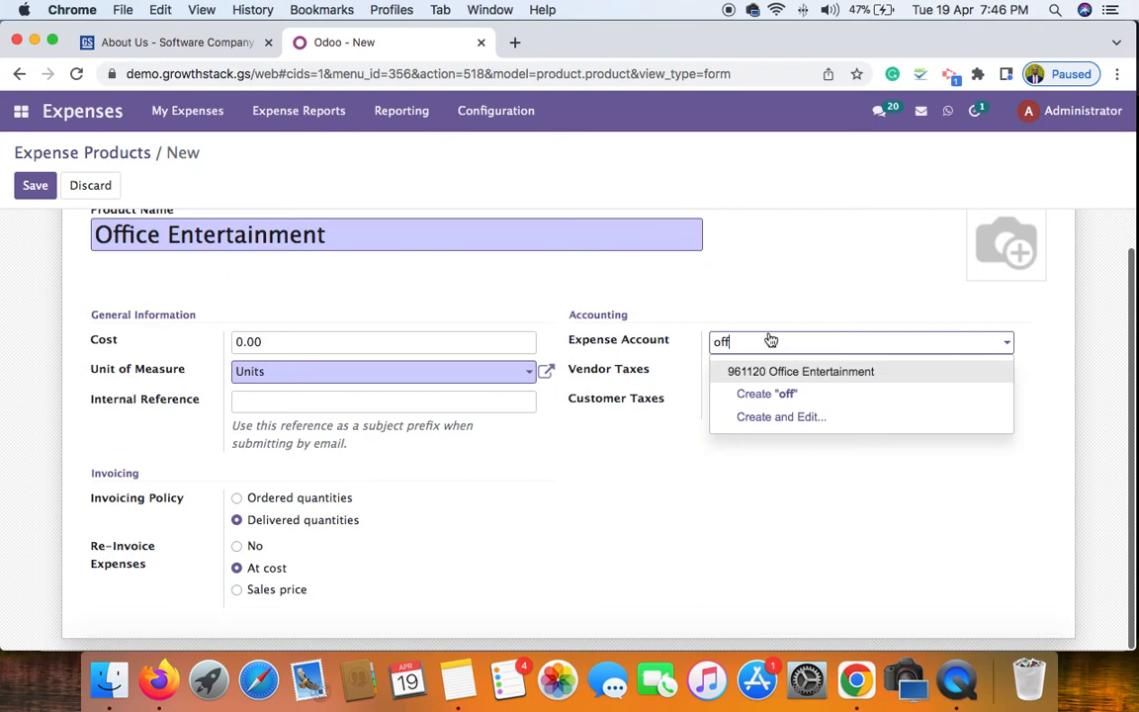
pyautogui.press('BackSpace')
pyautogui.press('BackSpace')
pyautogui.press('BackSpace')
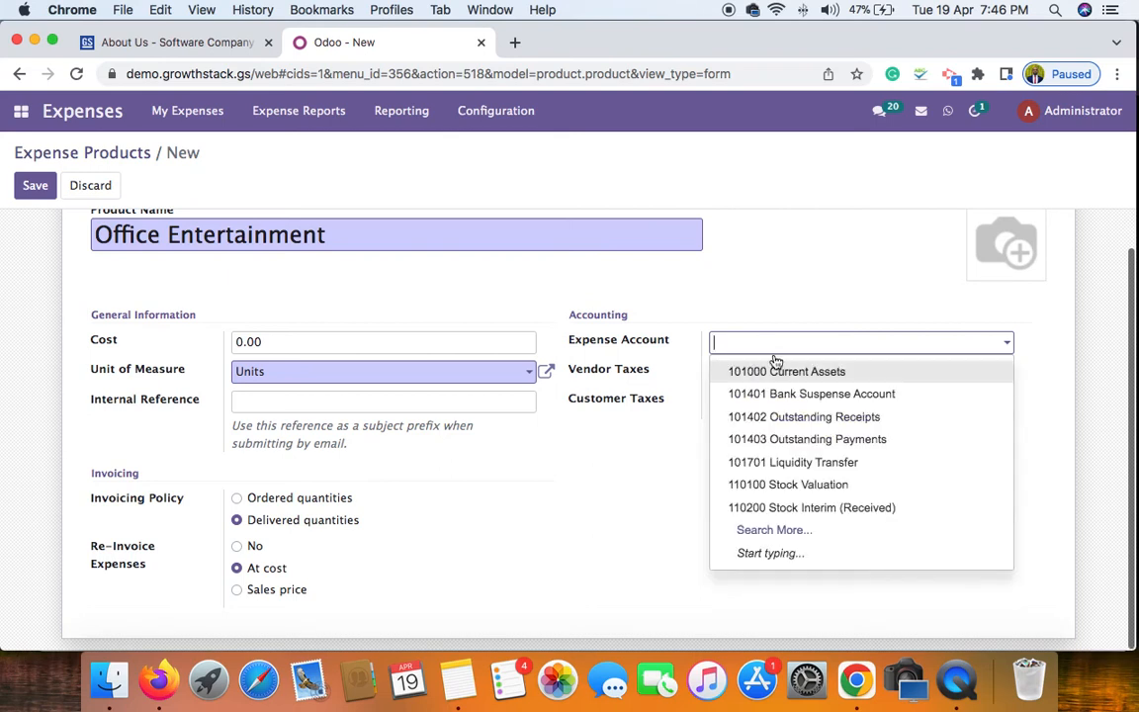
pyautogui.click(793, 534)
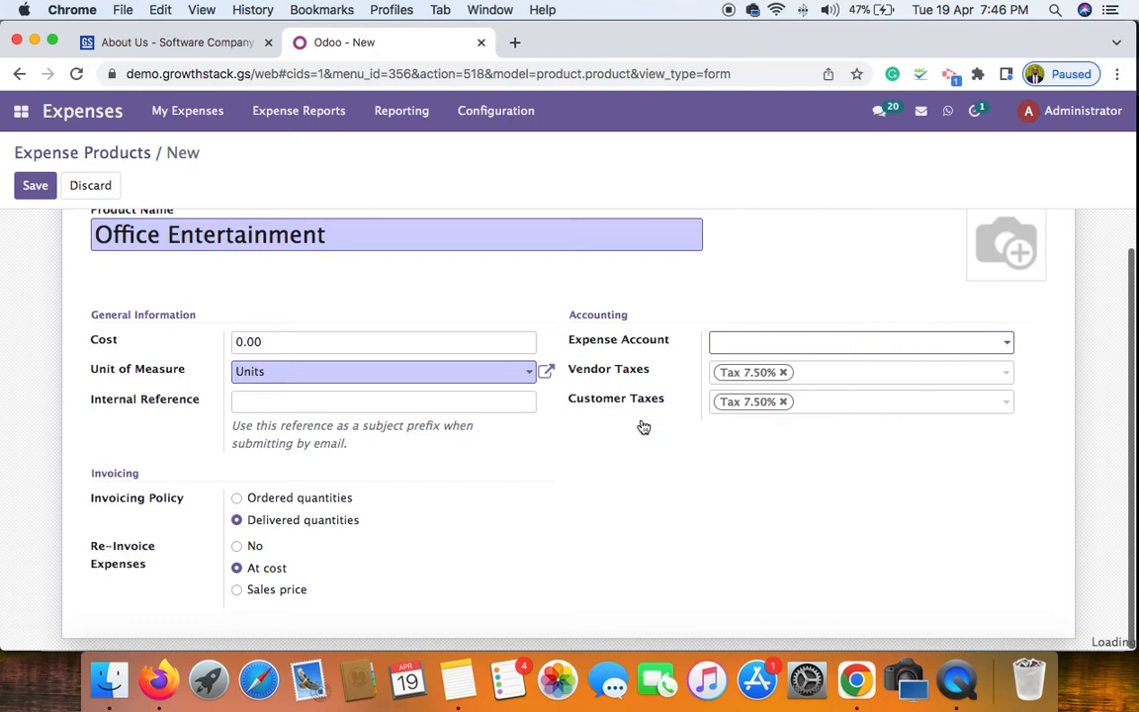
pyautogui.scroll(-10, 515, 450)
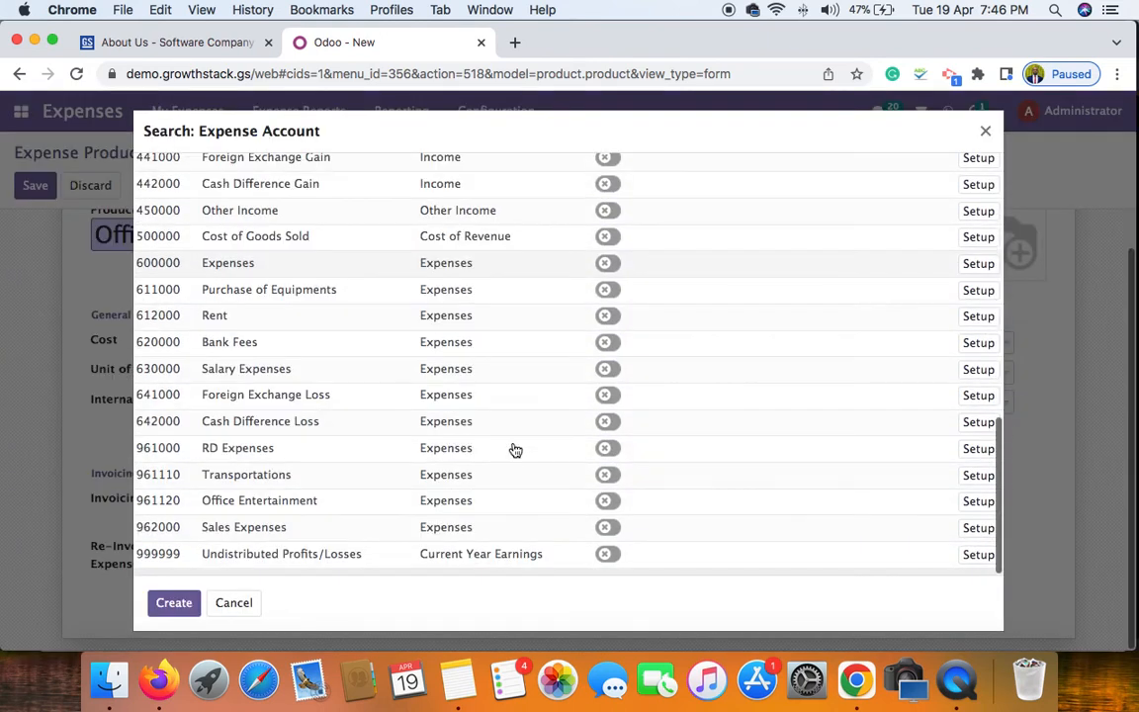
pyautogui.click(295, 507)
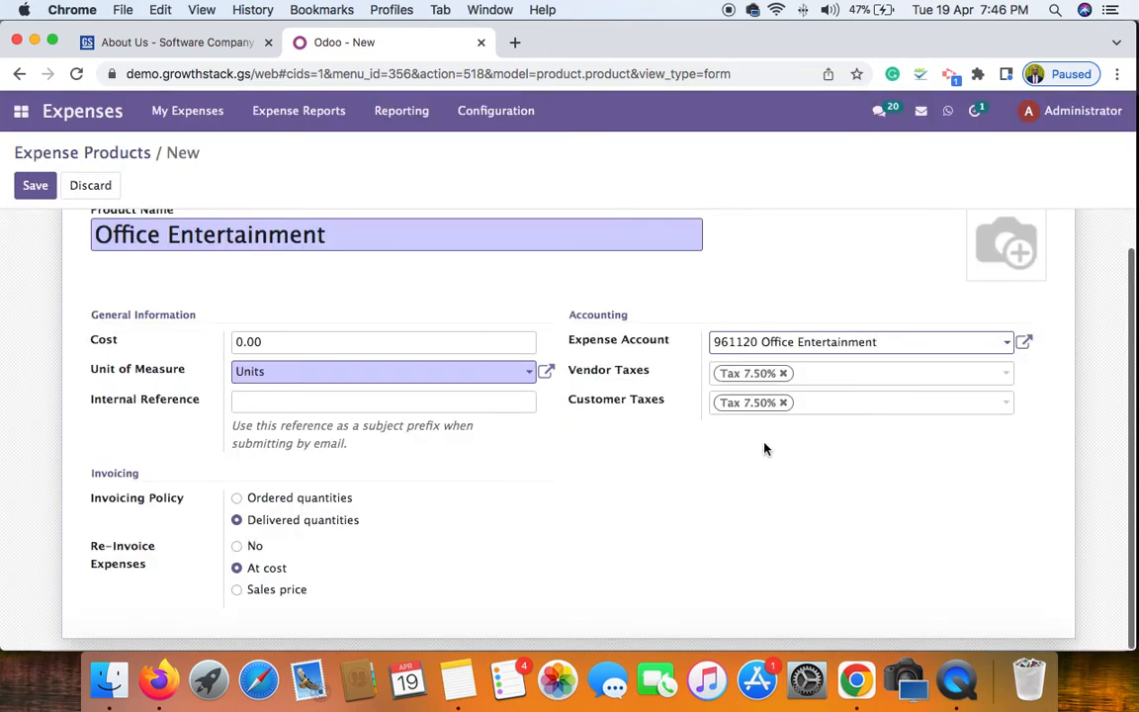
# Remove Tax 7.50% from the product's vendor and customer taxes, save the product, and return to the expense products overview
pyautogui.click(783, 373)
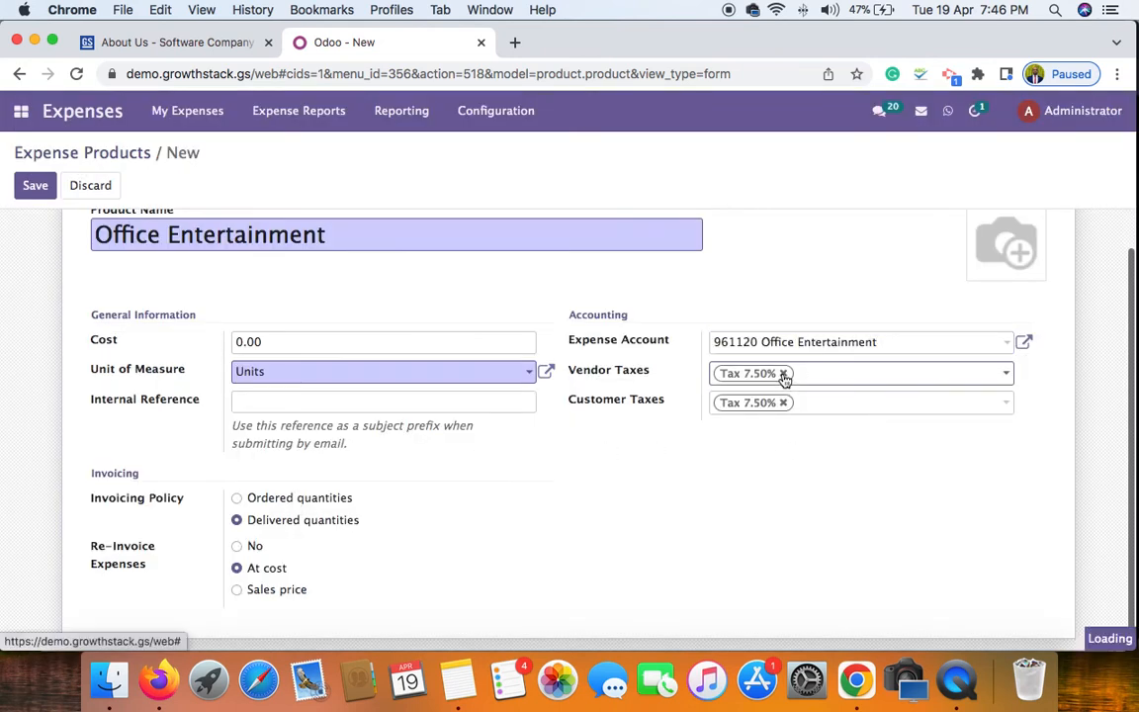
pyautogui.click(783, 402)
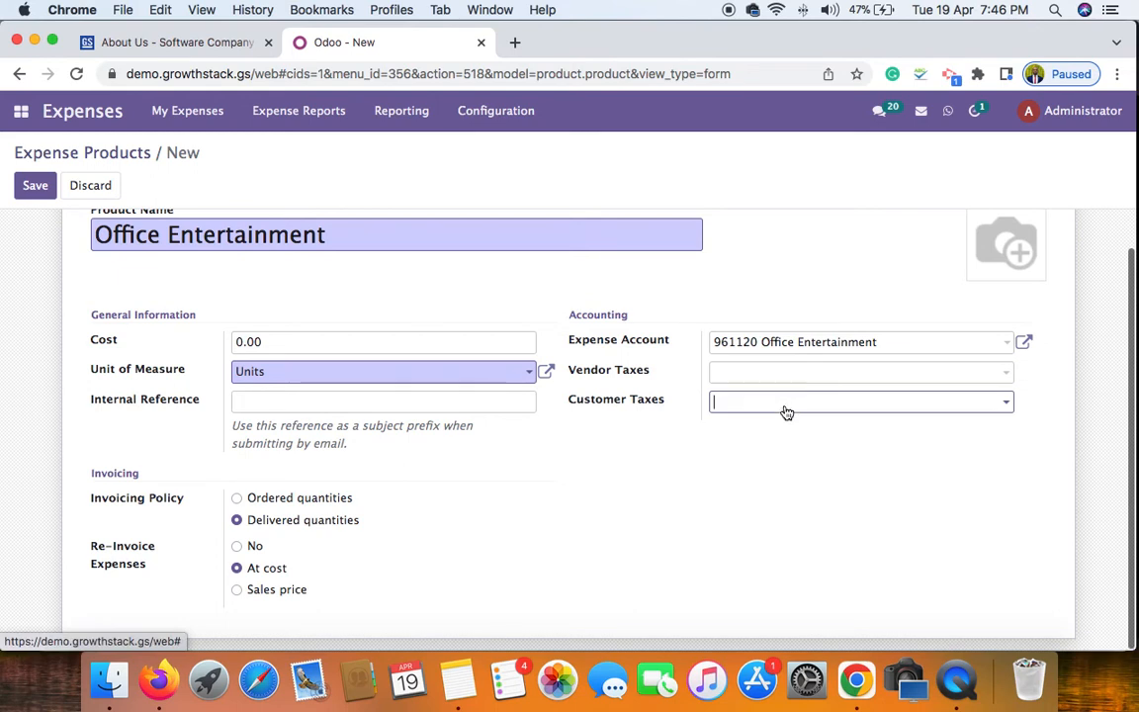
pyautogui.click(631, 489)
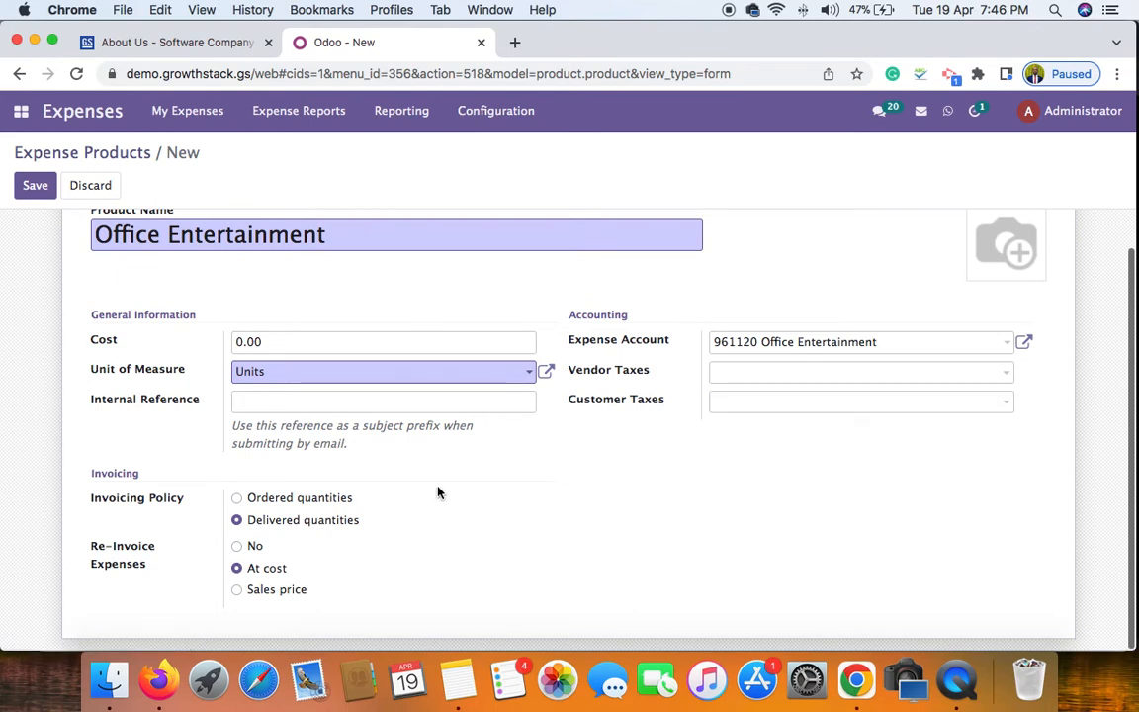
pyautogui.scroll(1, 474, 510)
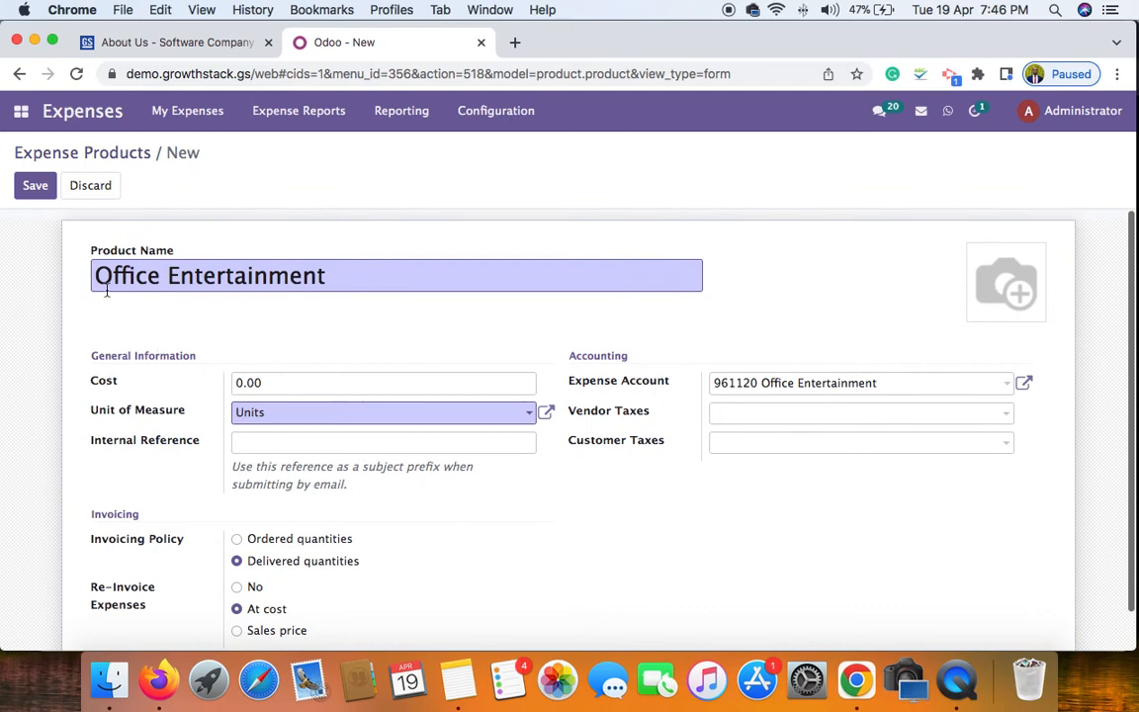
pyautogui.click(44, 188)
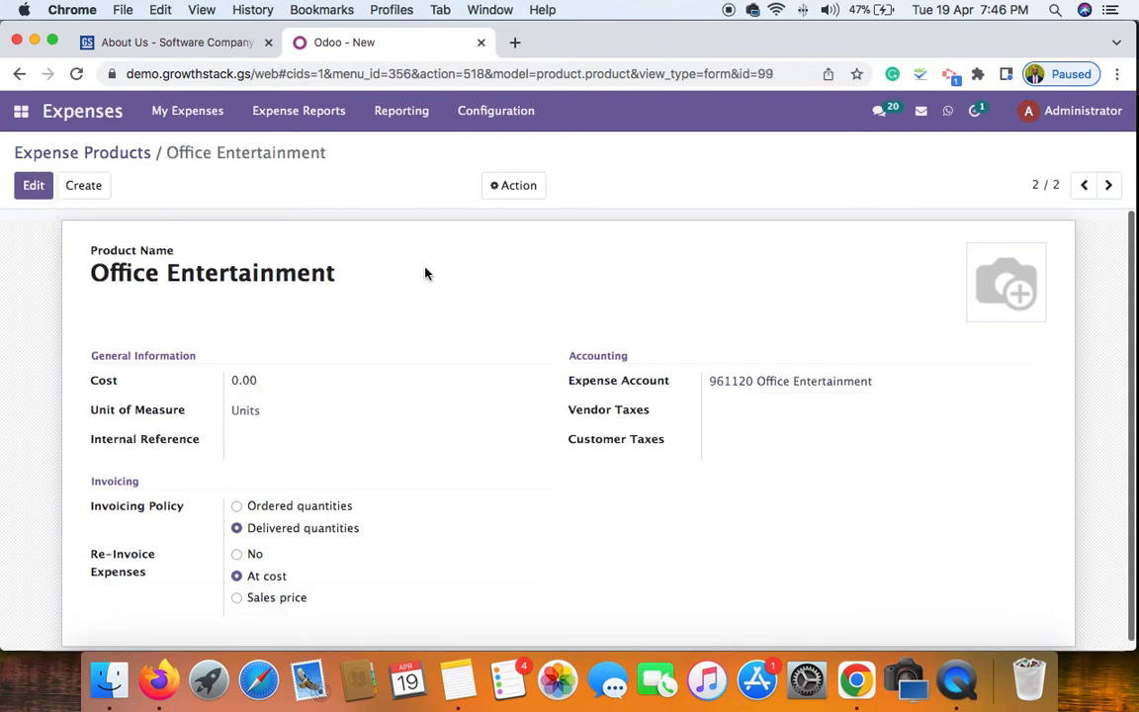
pyautogui.click(125, 158)
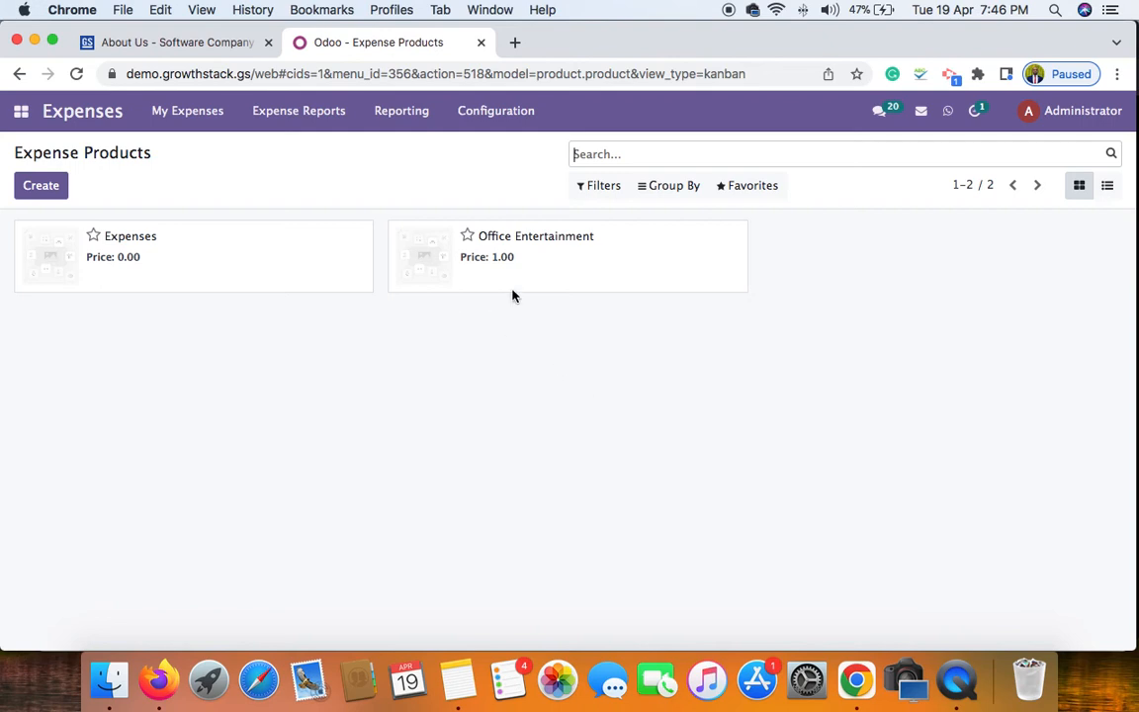
# Create a new expense under My Expenses to Report with the description Entertainment for Customers
pyautogui.click(21, 114)
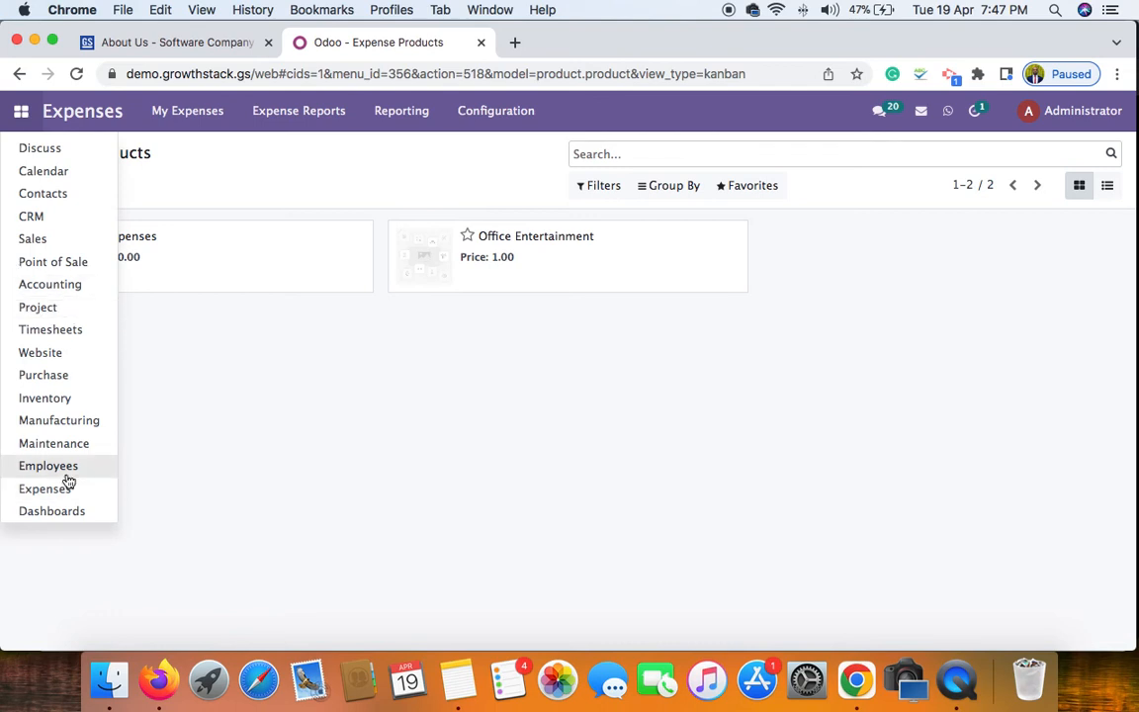
pyautogui.click(259, 164)
pyautogui.click(98, 125)
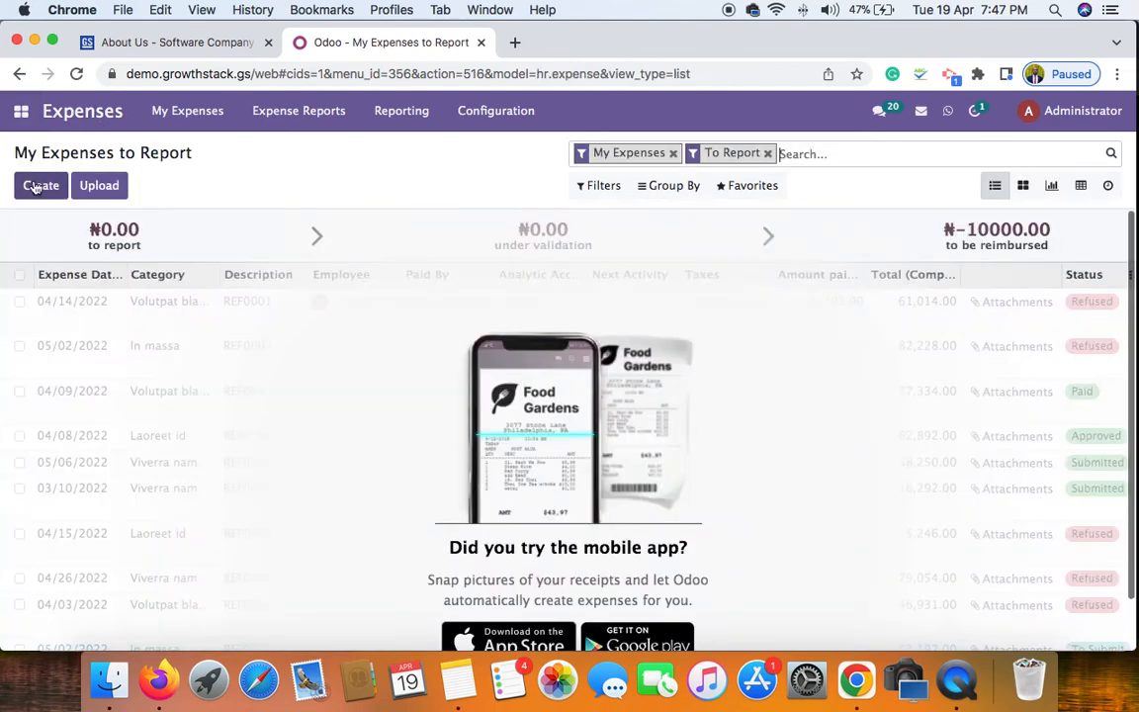
pyautogui.click(40, 188)
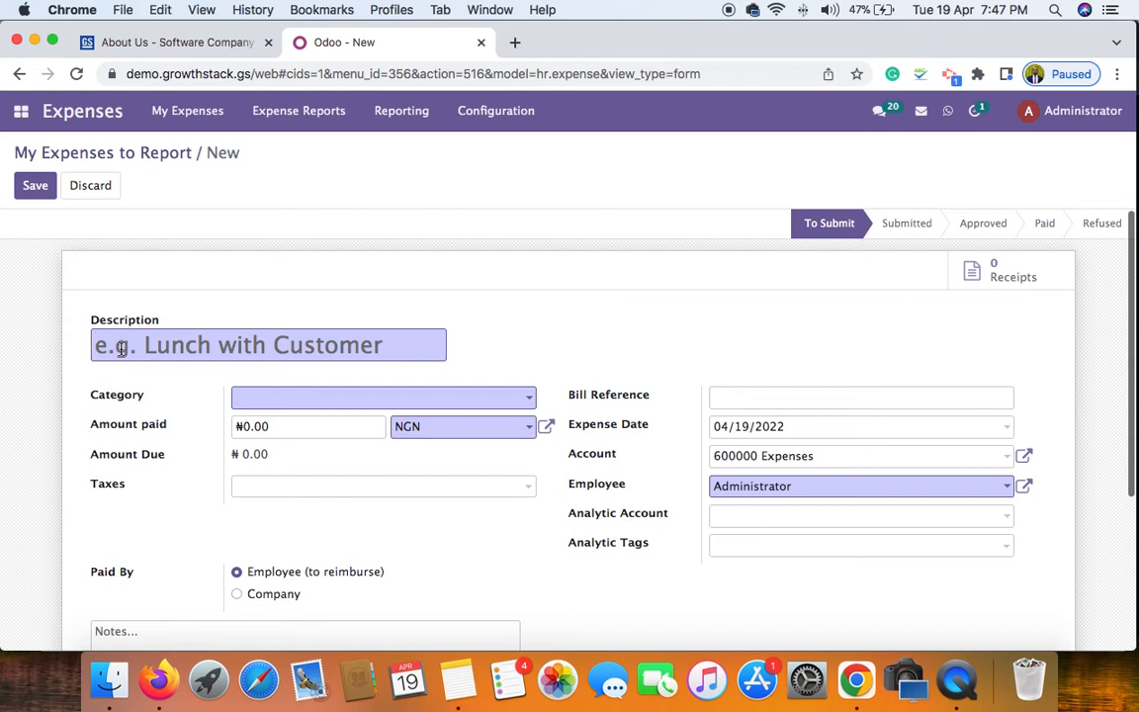
pyautogui.write('Enter')
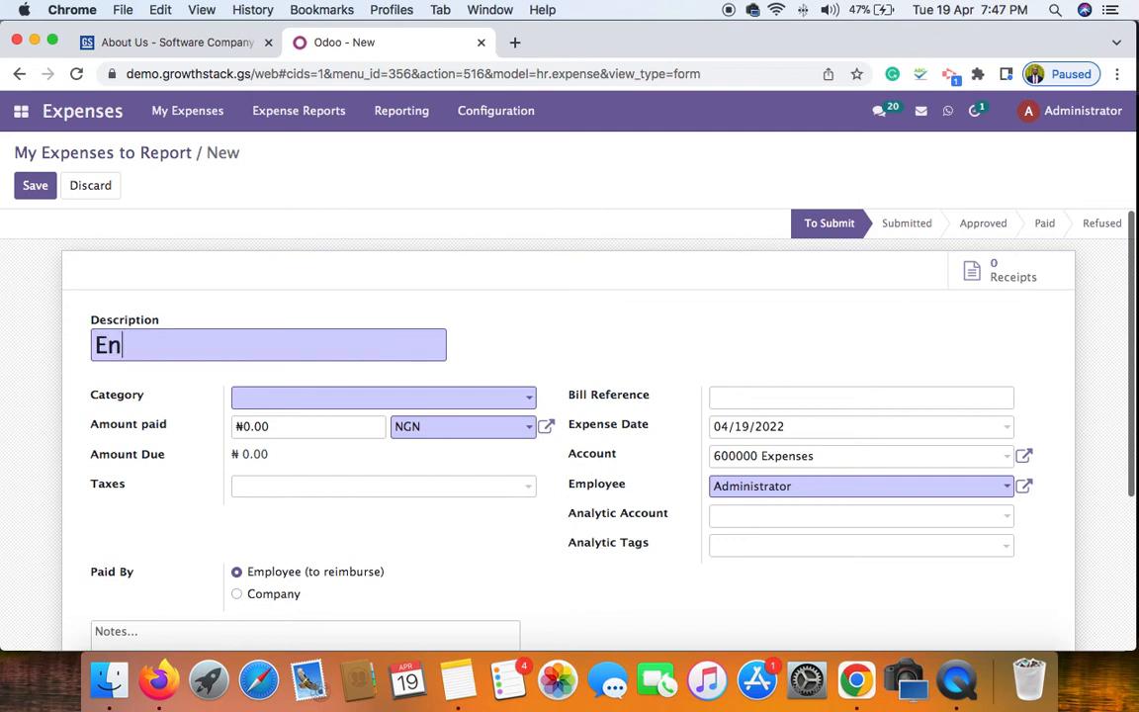
pyautogui.press('BackSpace')
pyautogui.press('BackSpace')
pyautogui.press('BackSpace')
pyautogui.press('BackSpace')
pyautogui.press('BackSpace')
pyautogui.write('Entertainment for ')
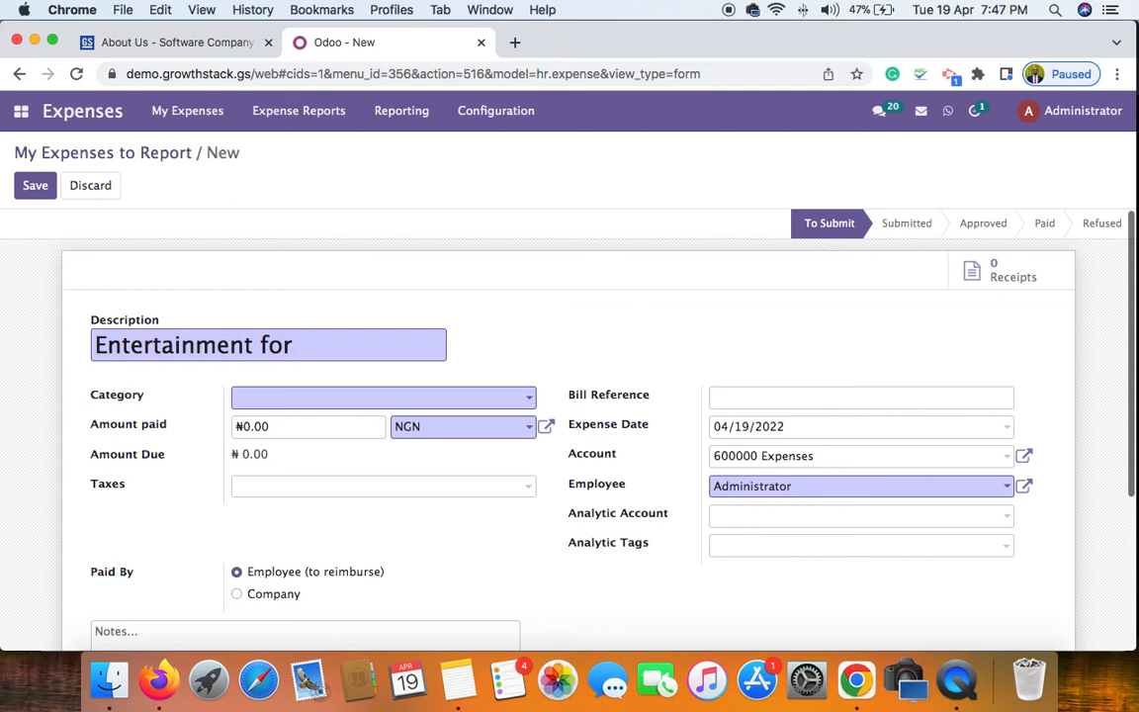
pyautogui.write('Customers')
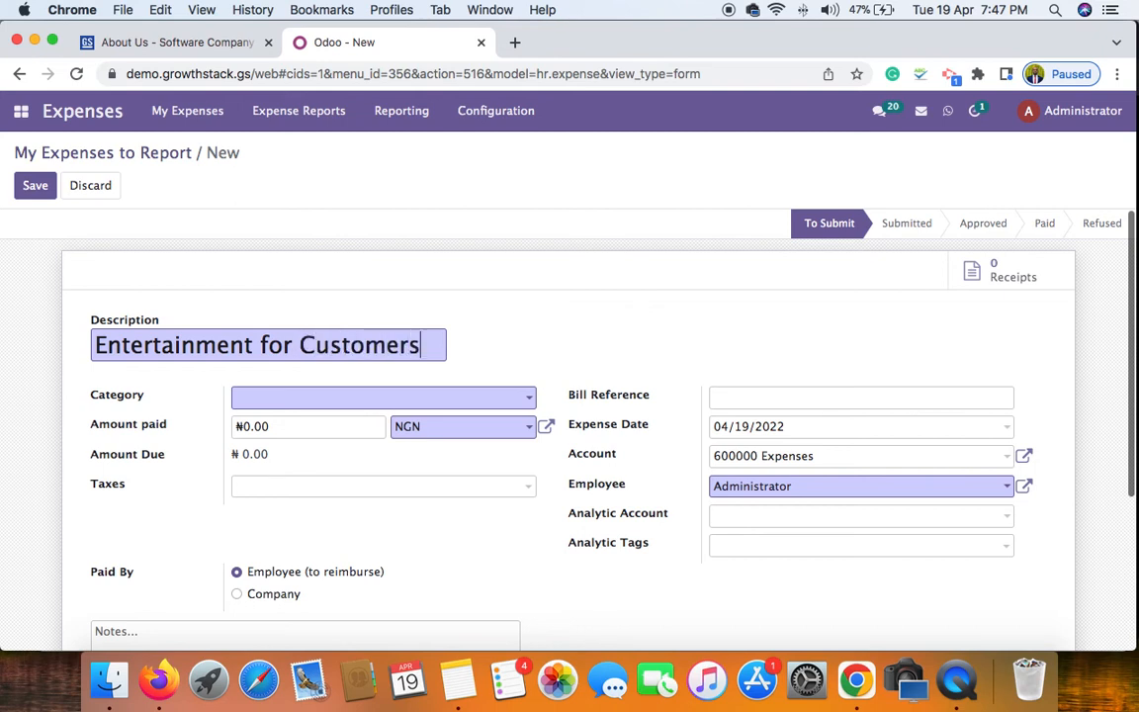
pyautogui.click(394, 405)
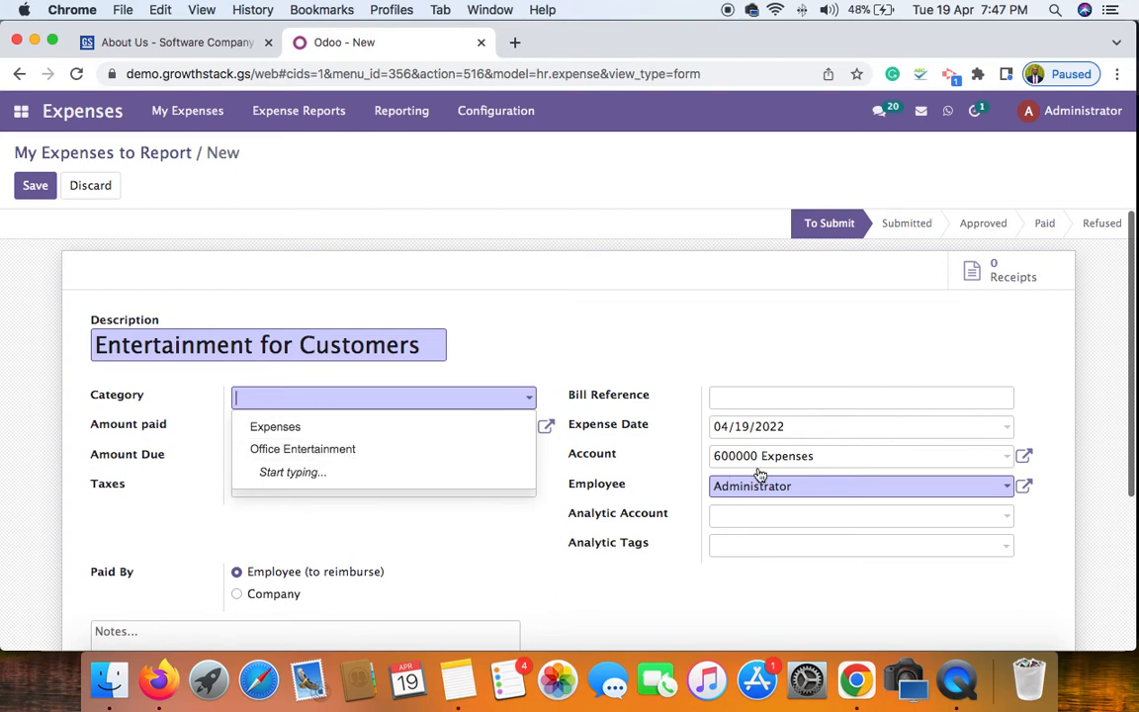
pyautogui.click(673, 374)
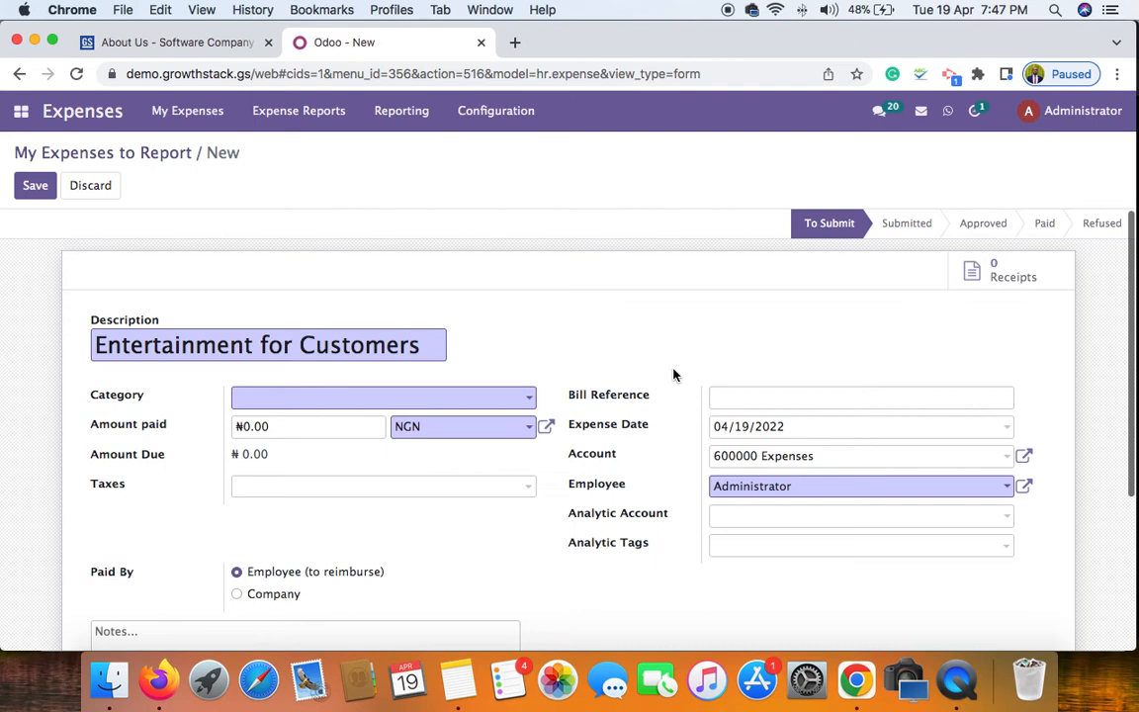
pyautogui.click(765, 462)
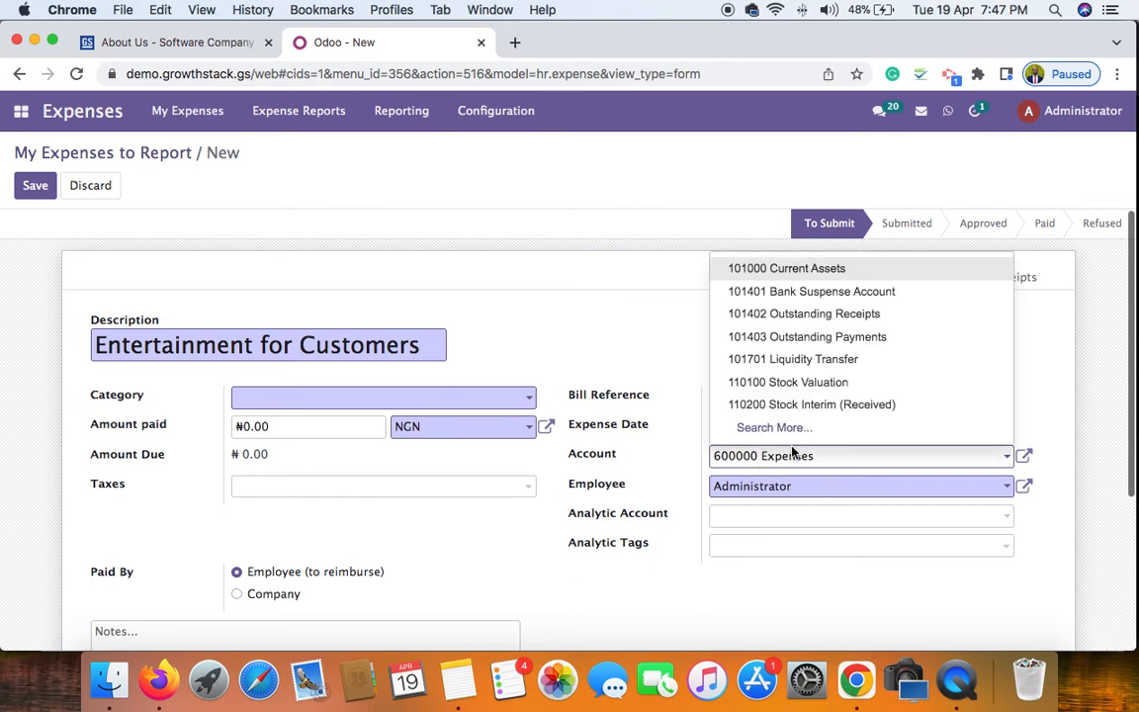
pyautogui.click(786, 429)
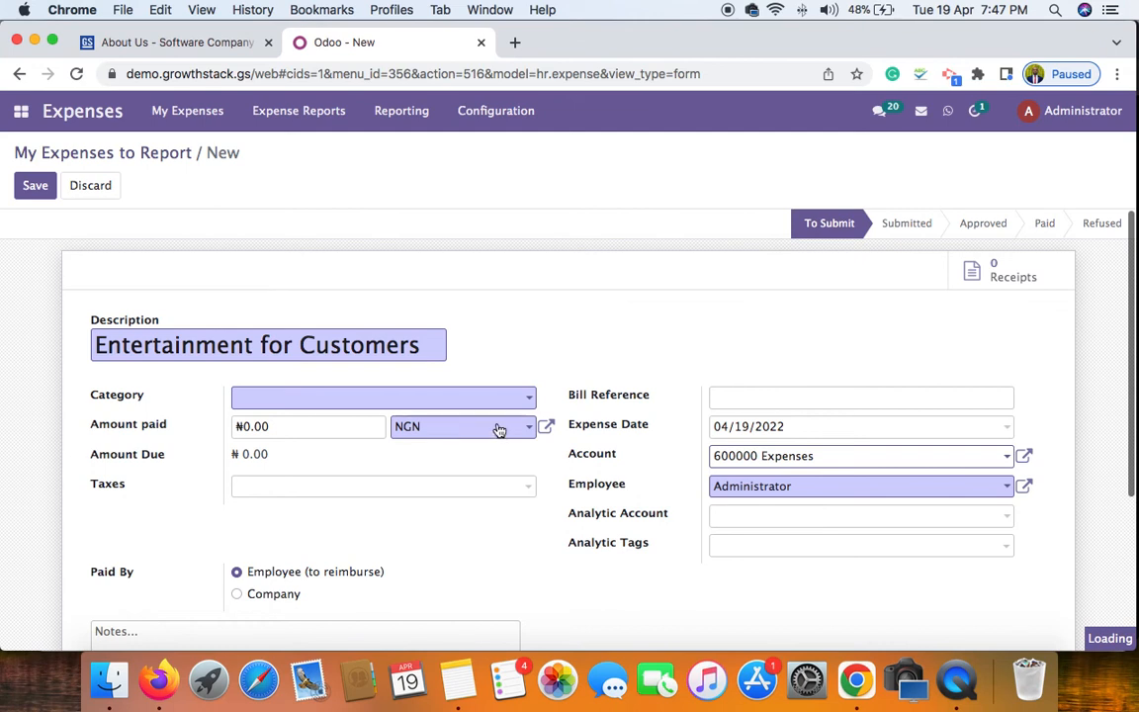
pyautogui.scroll(-10, 483, 511)
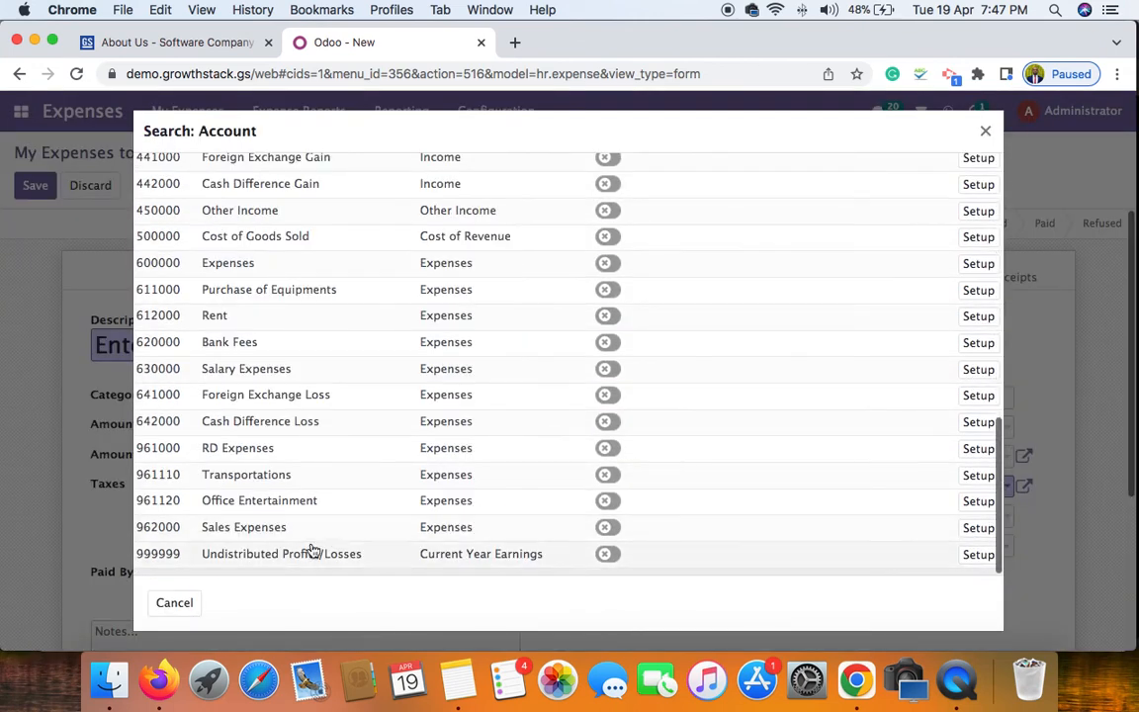
pyautogui.click(989, 132)
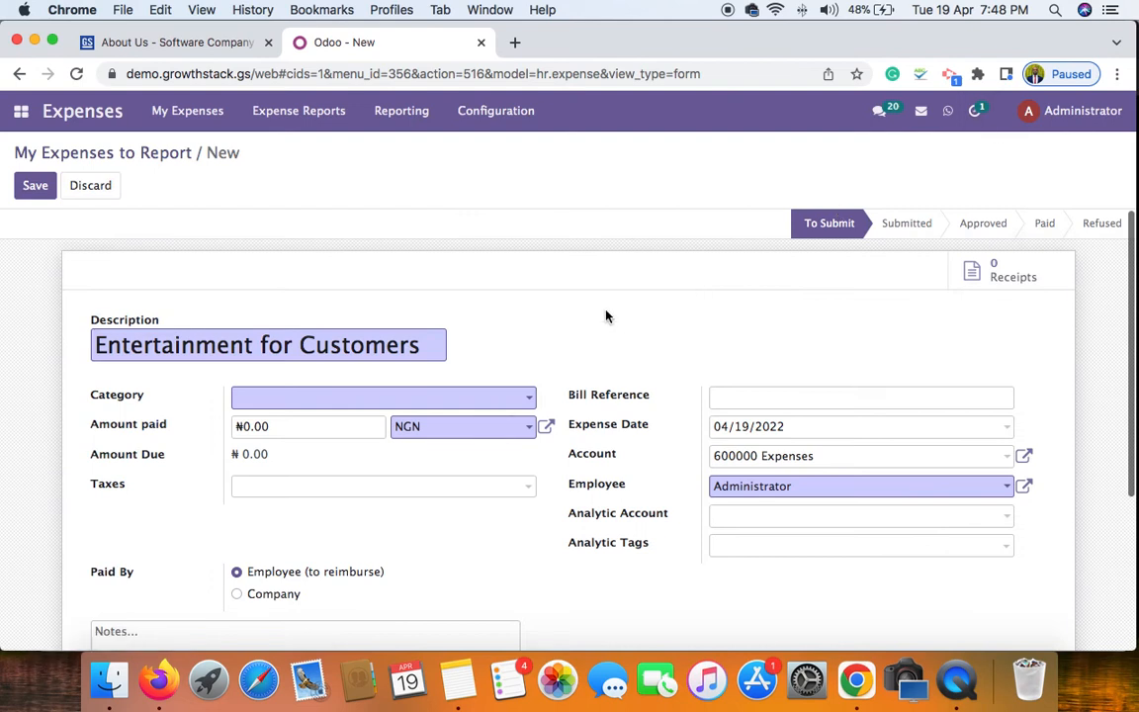
# Set the expense's category to Office Entertainment and the amount paid to 30000.00 NGN
pyautogui.click(291, 401)
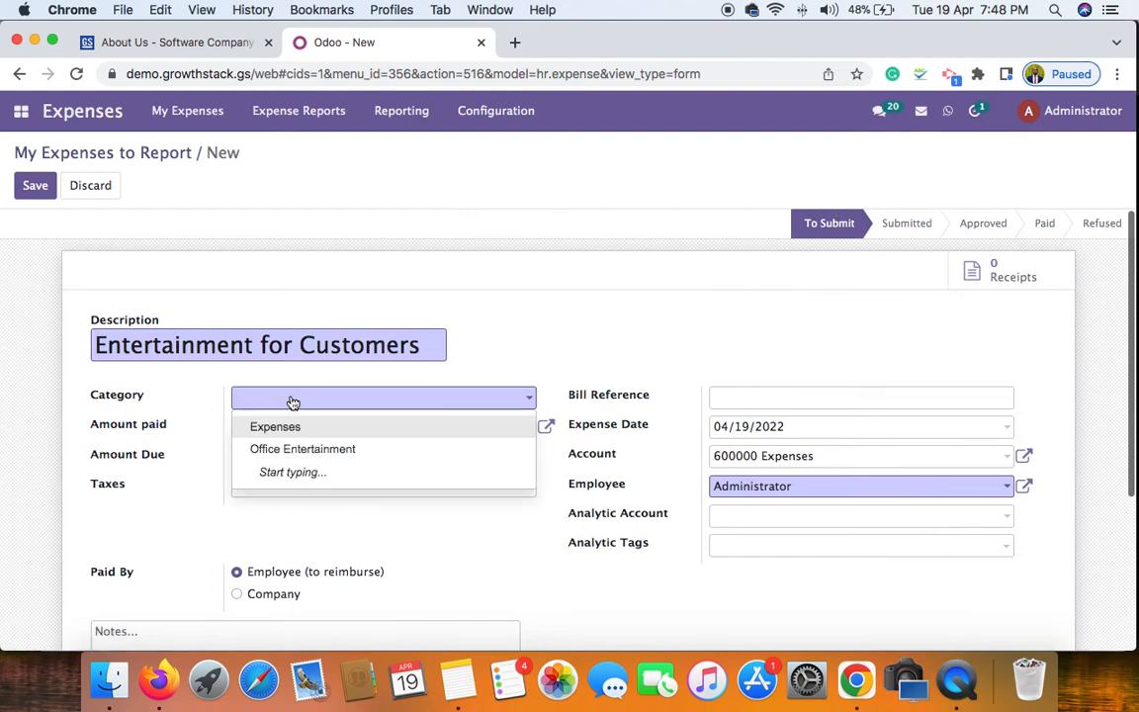
pyautogui.click(293, 450)
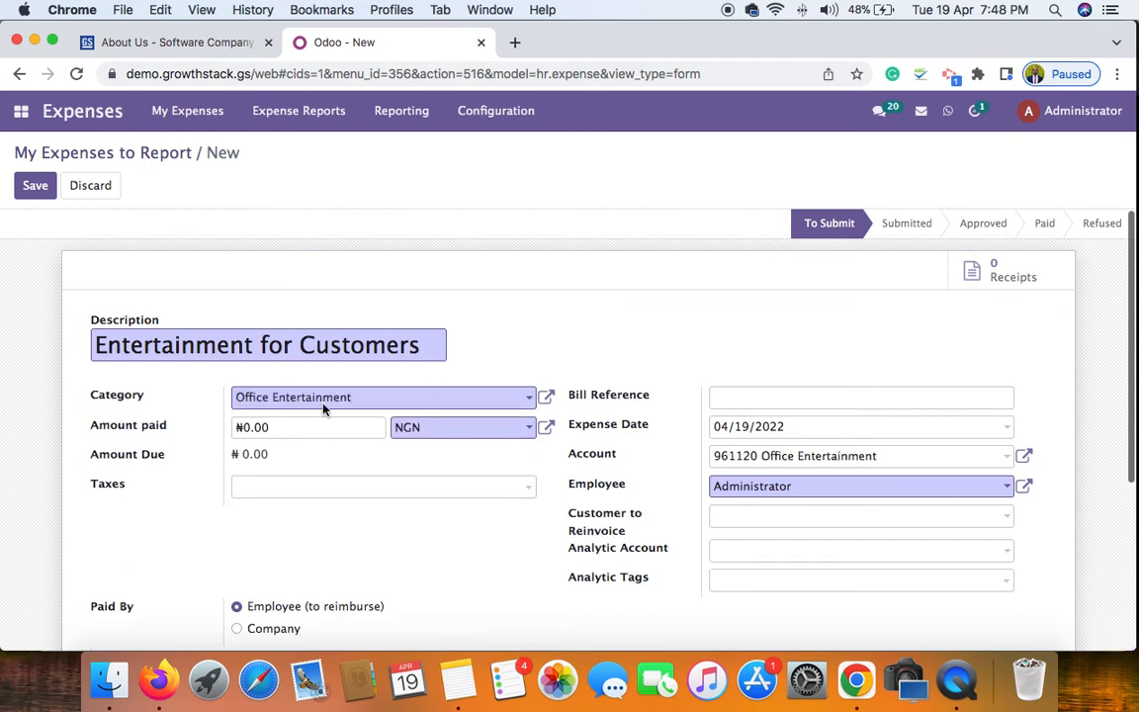
pyautogui.click(246, 426)
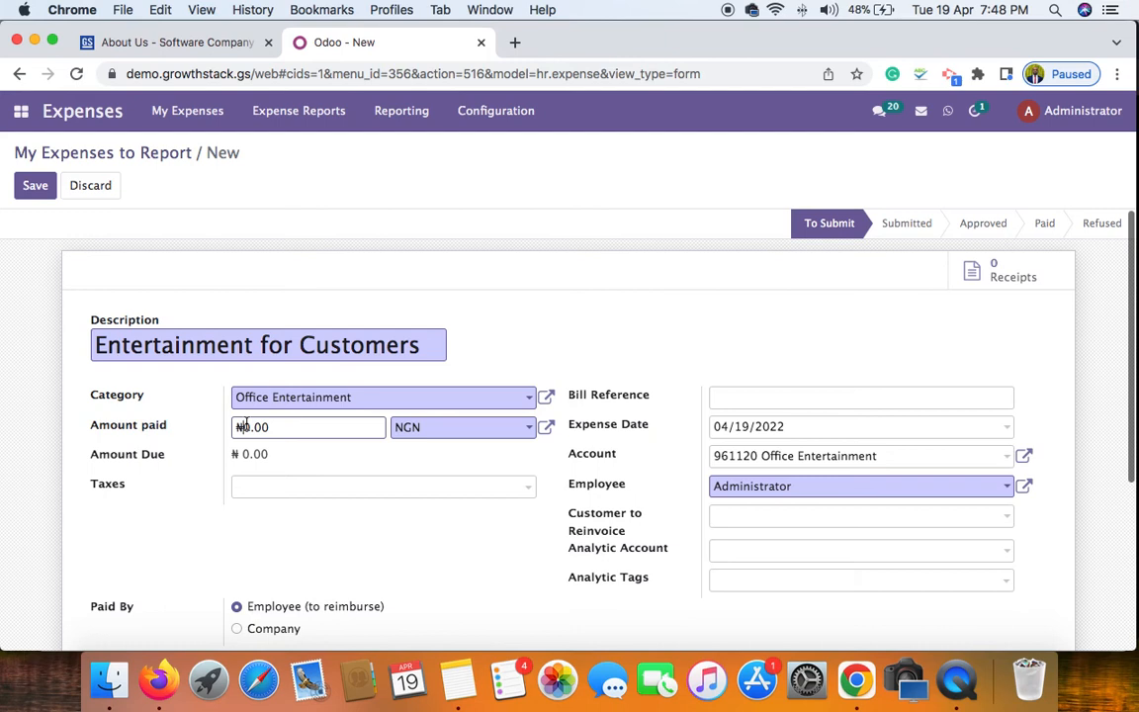
pyautogui.write('3000')
pyautogui.click(354, 463)
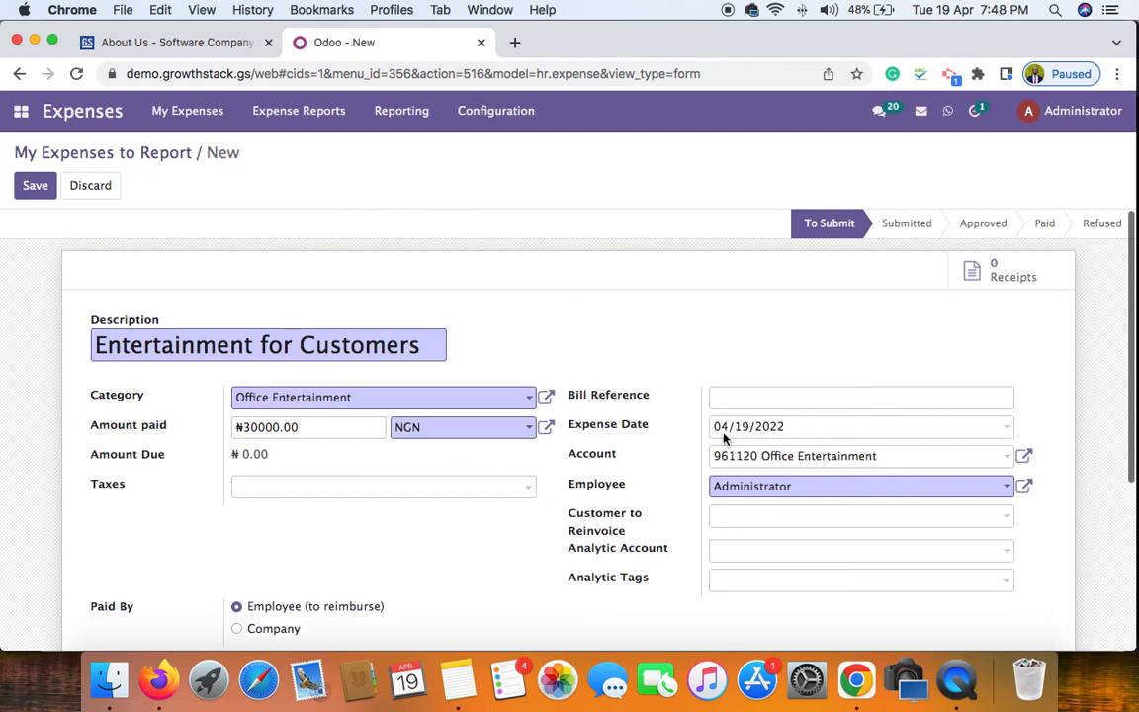
# Check the remaining fields of the Entertainment for Customers expense, keeping it paid by the employee, and save it
pyautogui.scroll(-3, 638, 537)
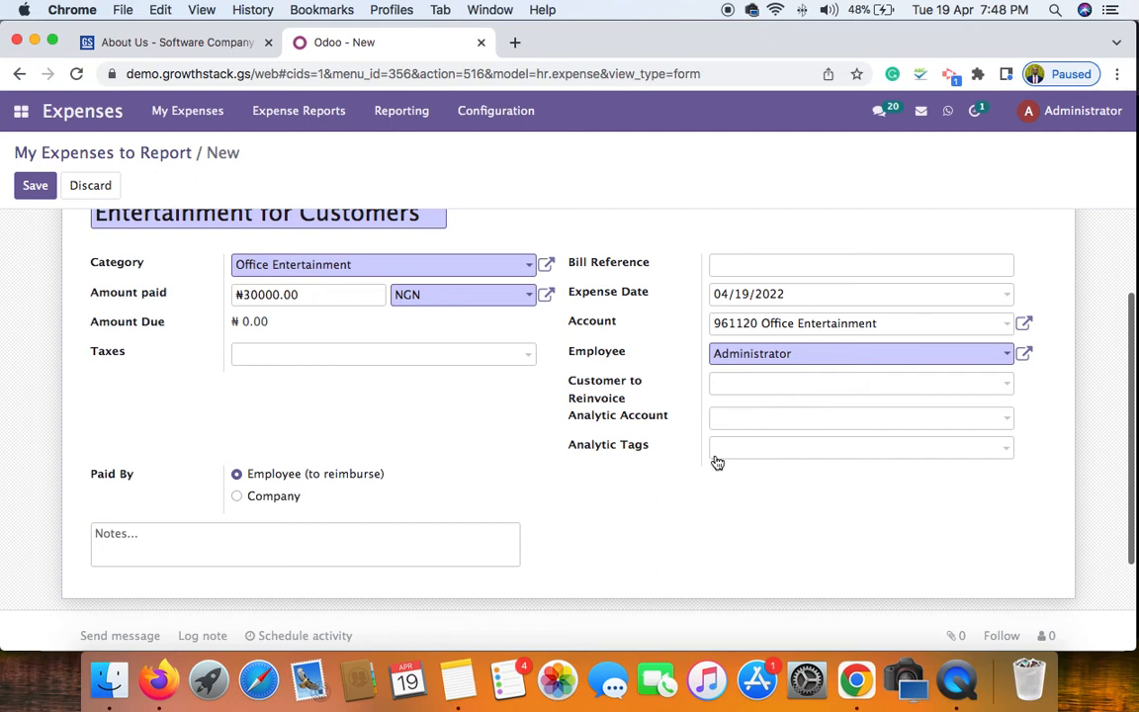
pyautogui.scroll(2, 640, 497)
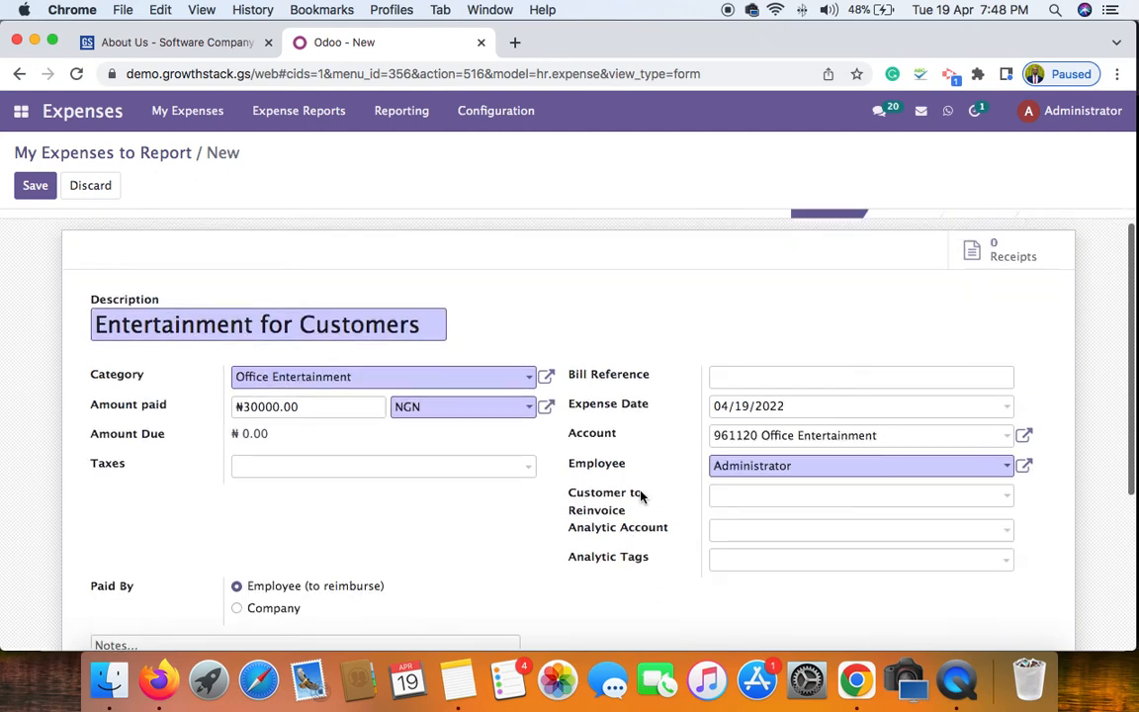
pyautogui.scroll(-4, 640, 496)
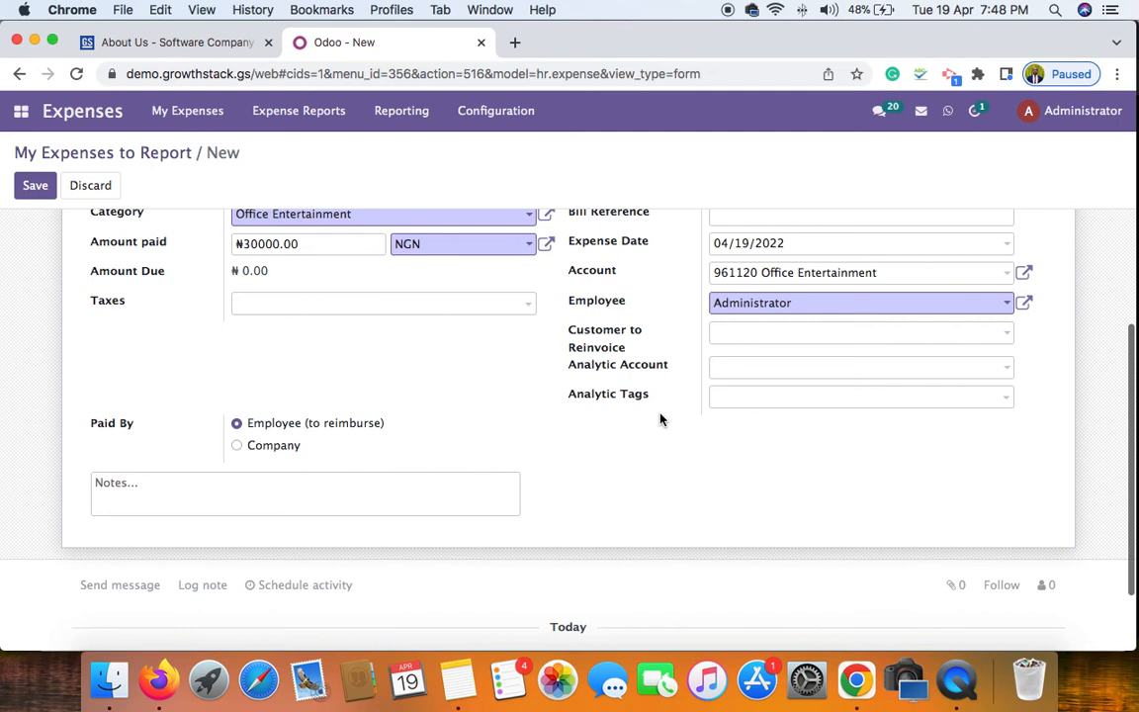
pyautogui.scroll(2, 661, 420)
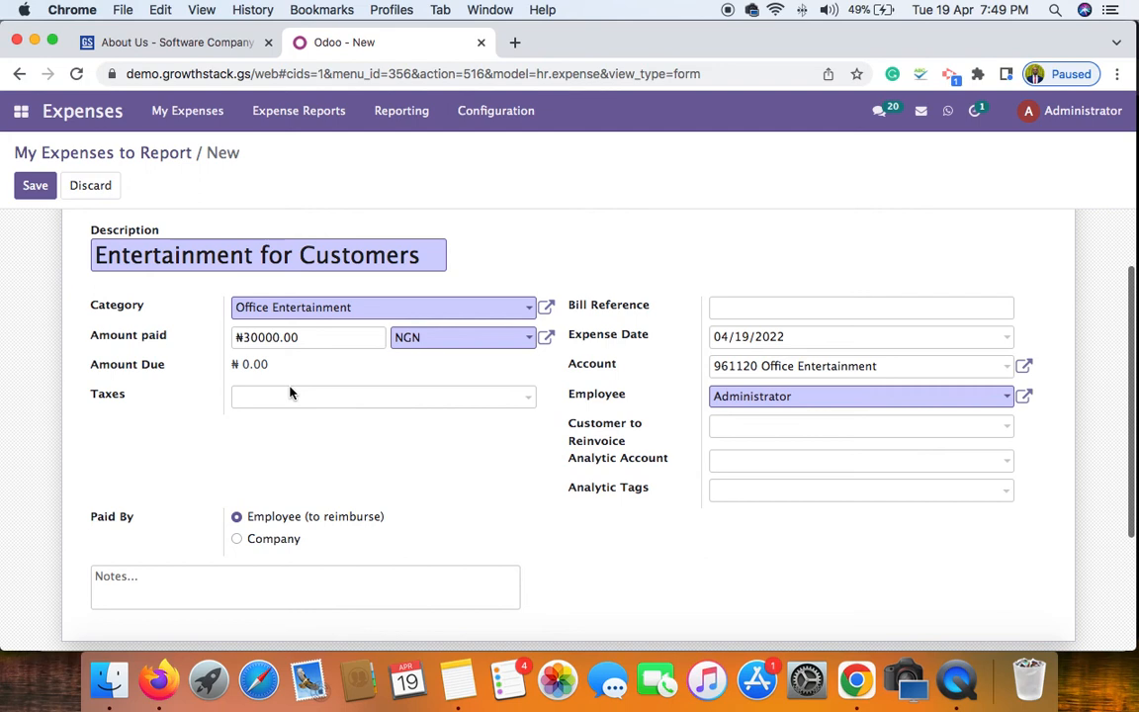
pyautogui.scroll(2, 290, 394)
pyautogui.scroll(-5, 238, 438)
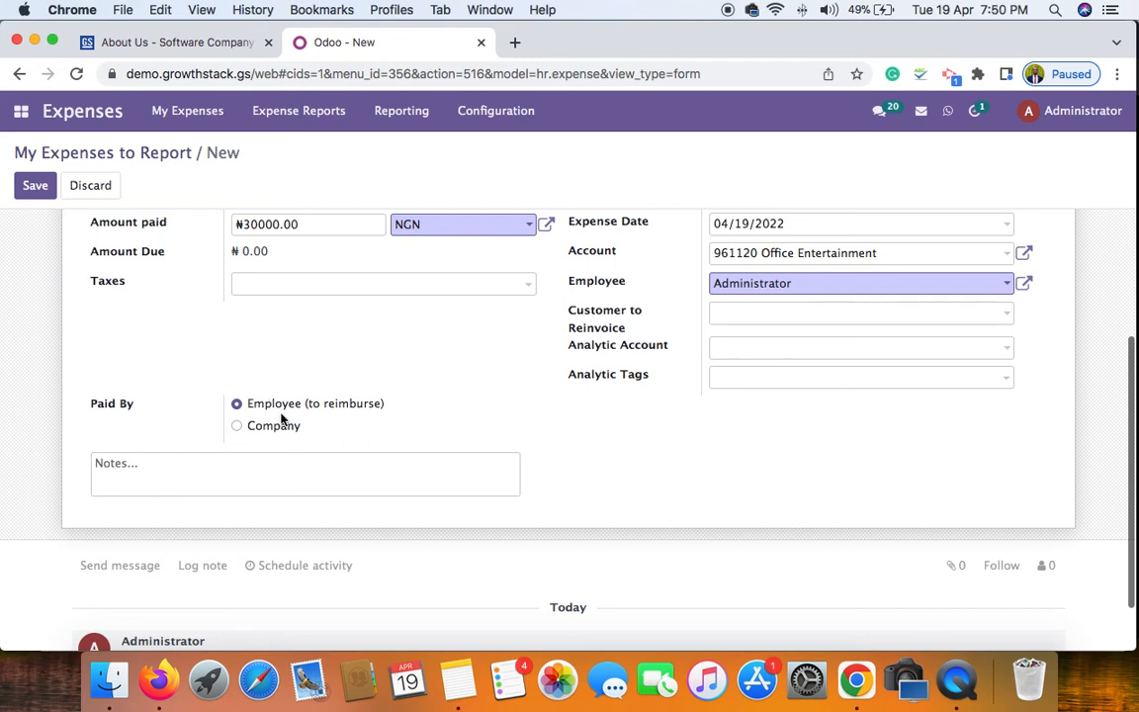
pyautogui.scroll(5, 361, 379)
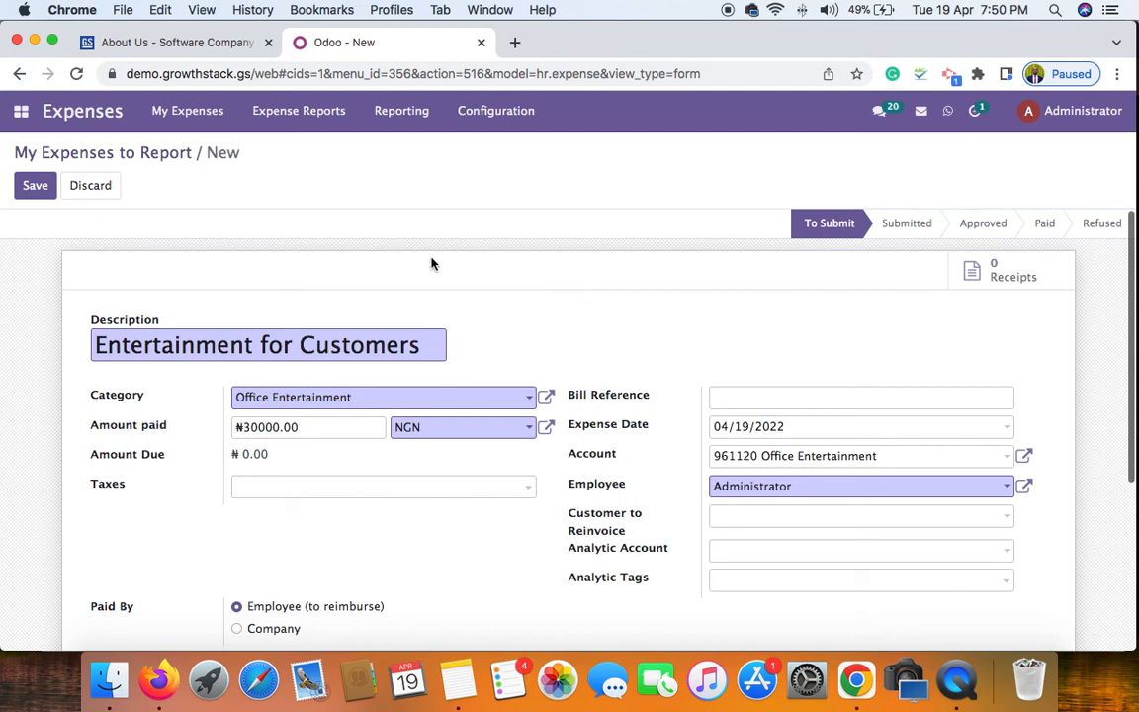
pyautogui.click(33, 193)
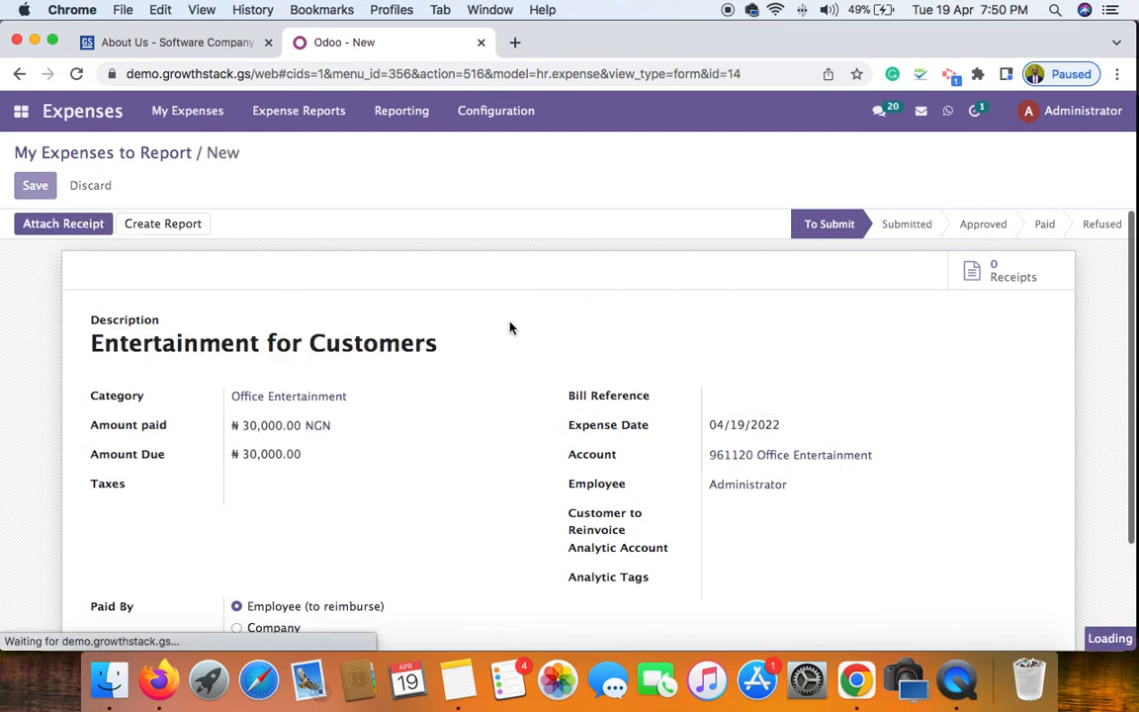
# Create an expense report from the saved Entertainment for Customers expense
pyautogui.scroll(-5, 510, 327)
pyautogui.scroll(5, 510, 327)
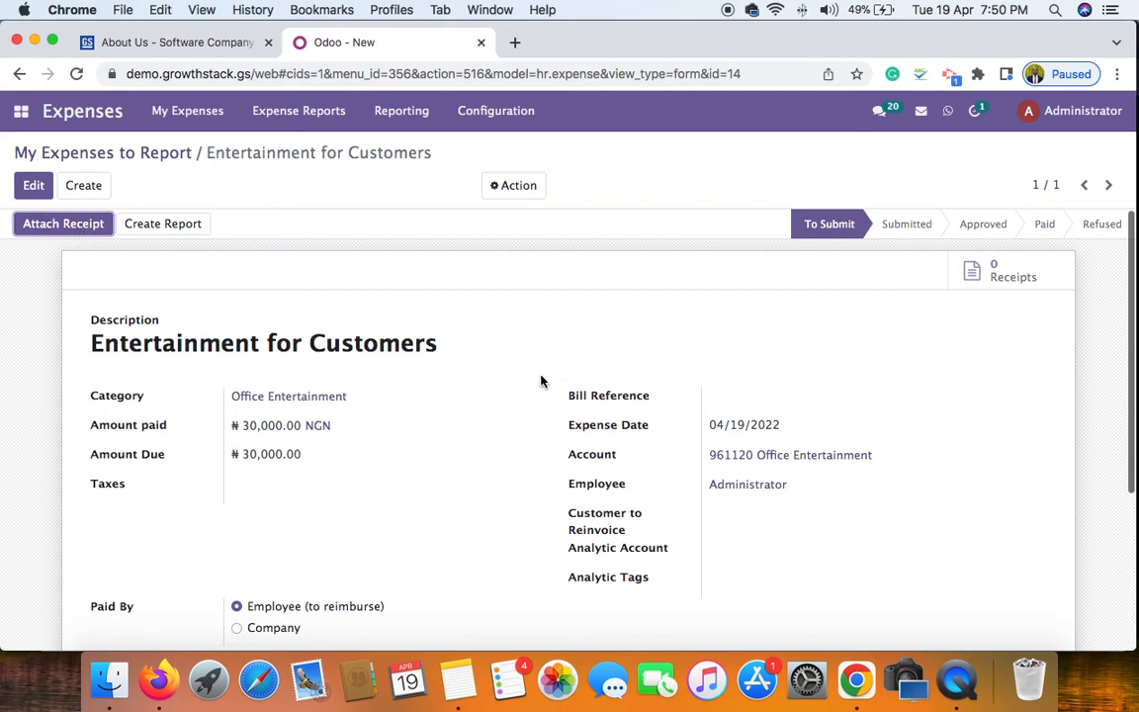
pyautogui.scroll(-5, 534, 390)
pyautogui.scroll(5, 527, 396)
pyautogui.scroll(-5, 514, 411)
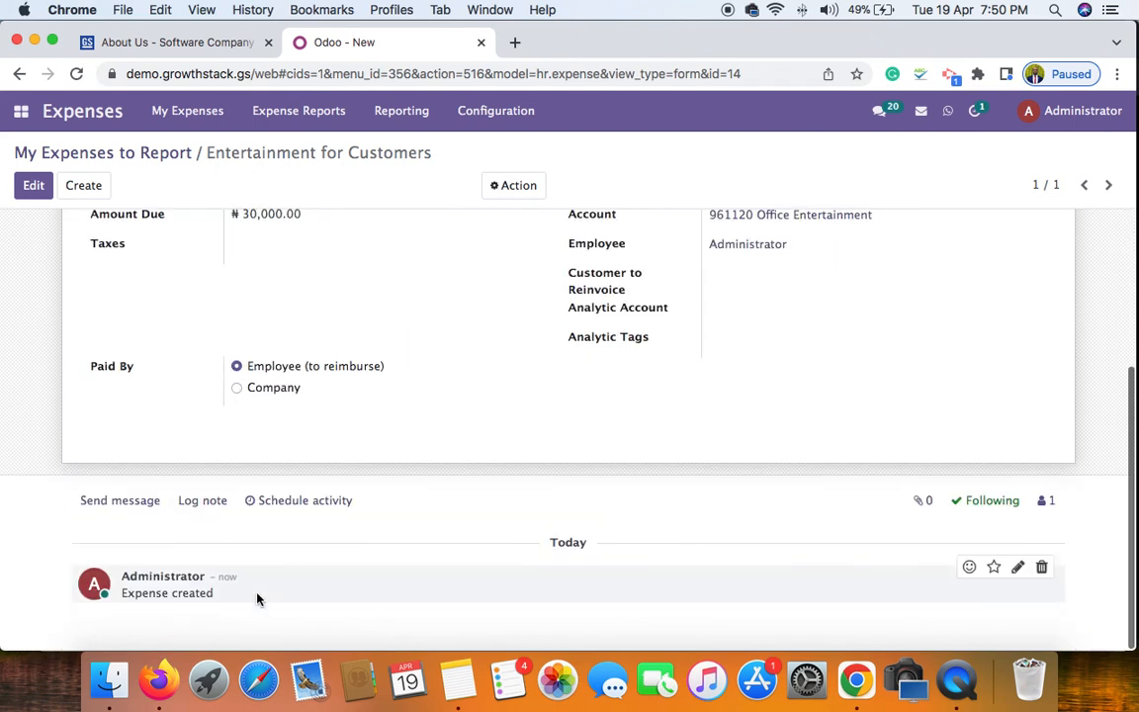
pyautogui.scroll(3, 259, 593)
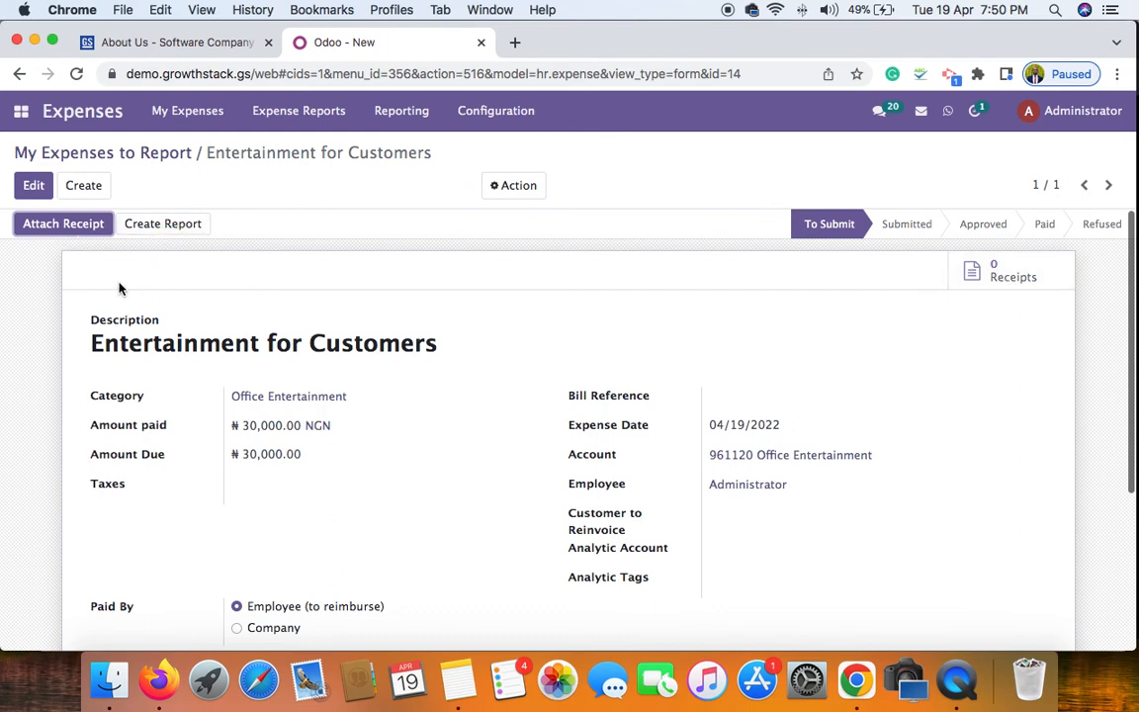
pyautogui.click(160, 224)
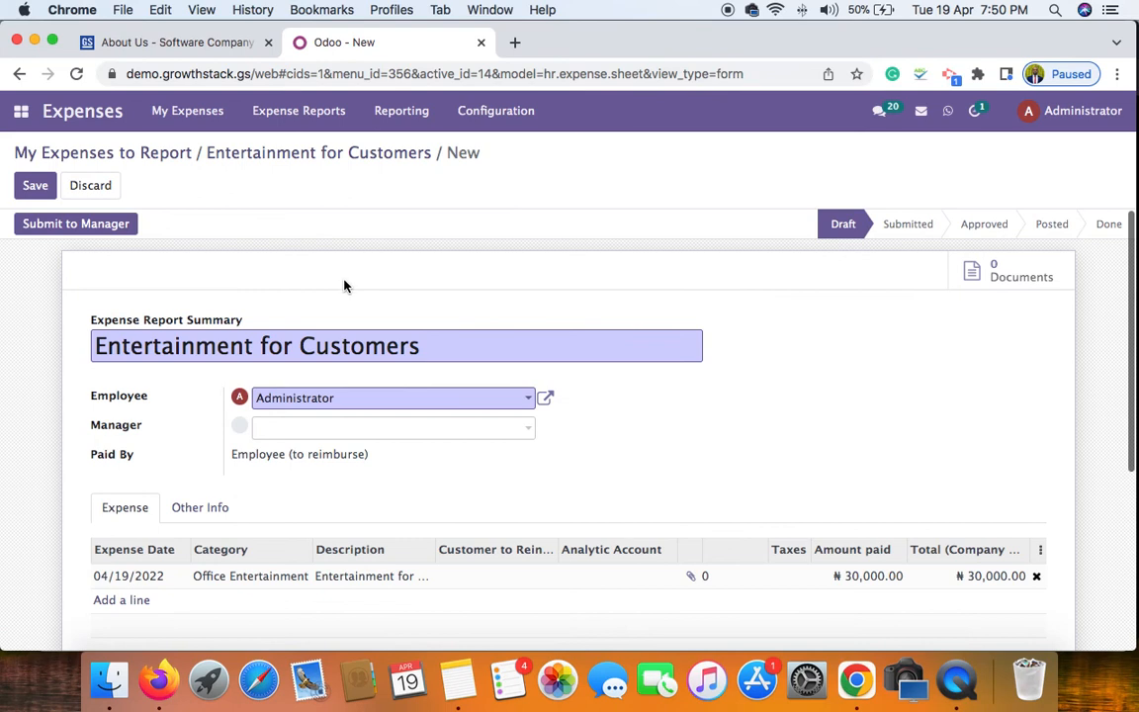
# Examine the new expense report's available managers, expense line and total amount without choosing a manager
pyautogui.scroll(-2, 646, 435)
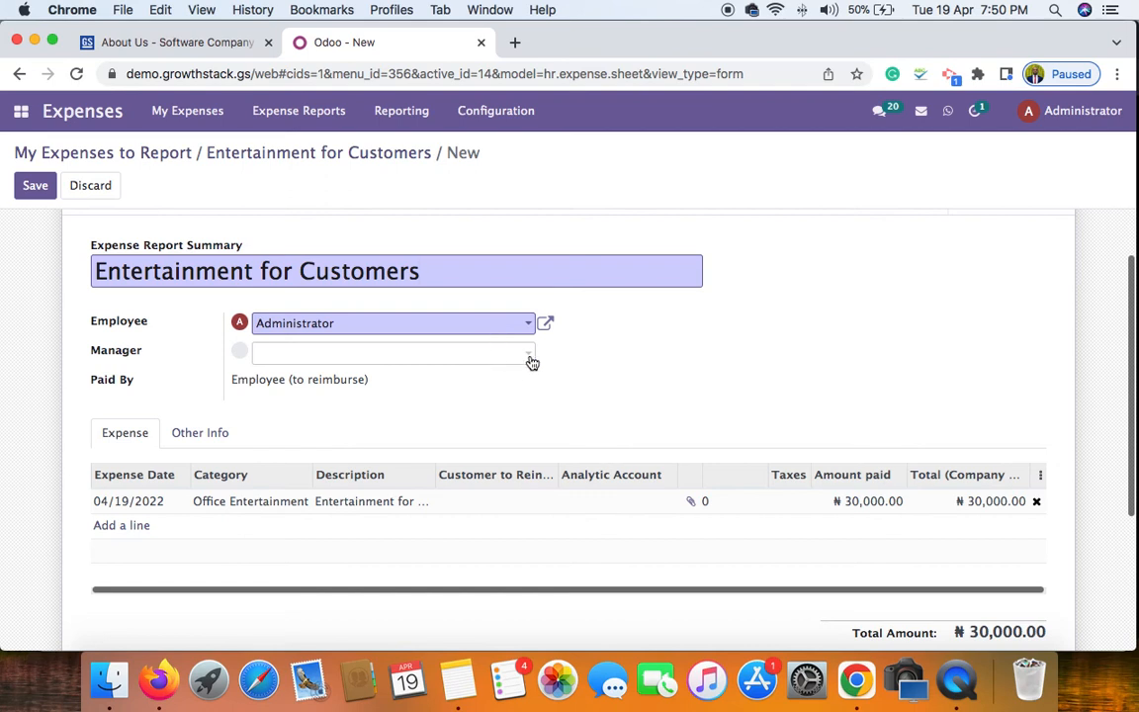
pyautogui.click(531, 362)
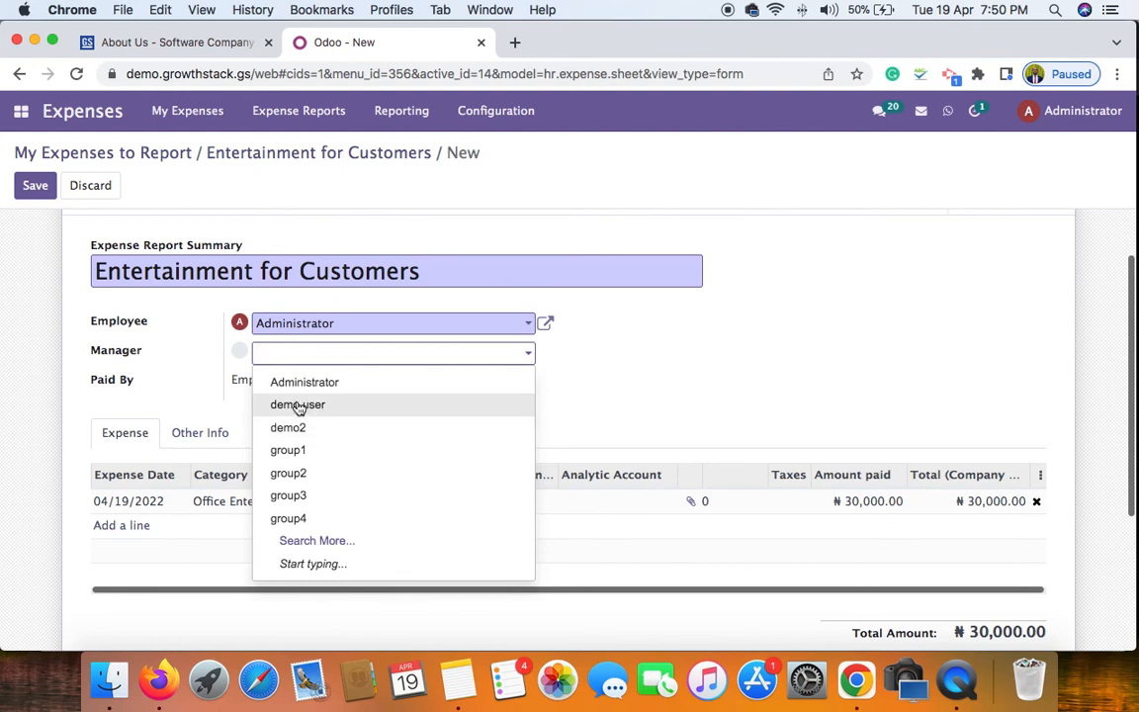
pyautogui.click(598, 396)
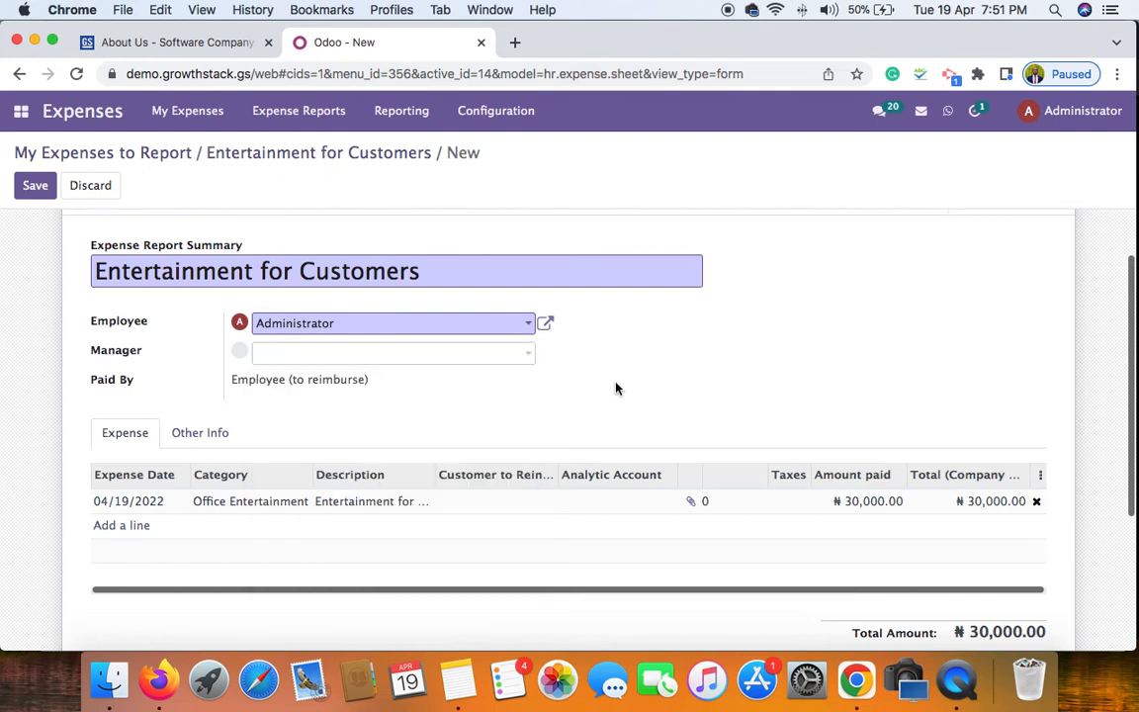
pyautogui.scroll(1, 615, 388)
pyautogui.scroll(1, 615, 389)
pyautogui.scroll(-5, 615, 389)
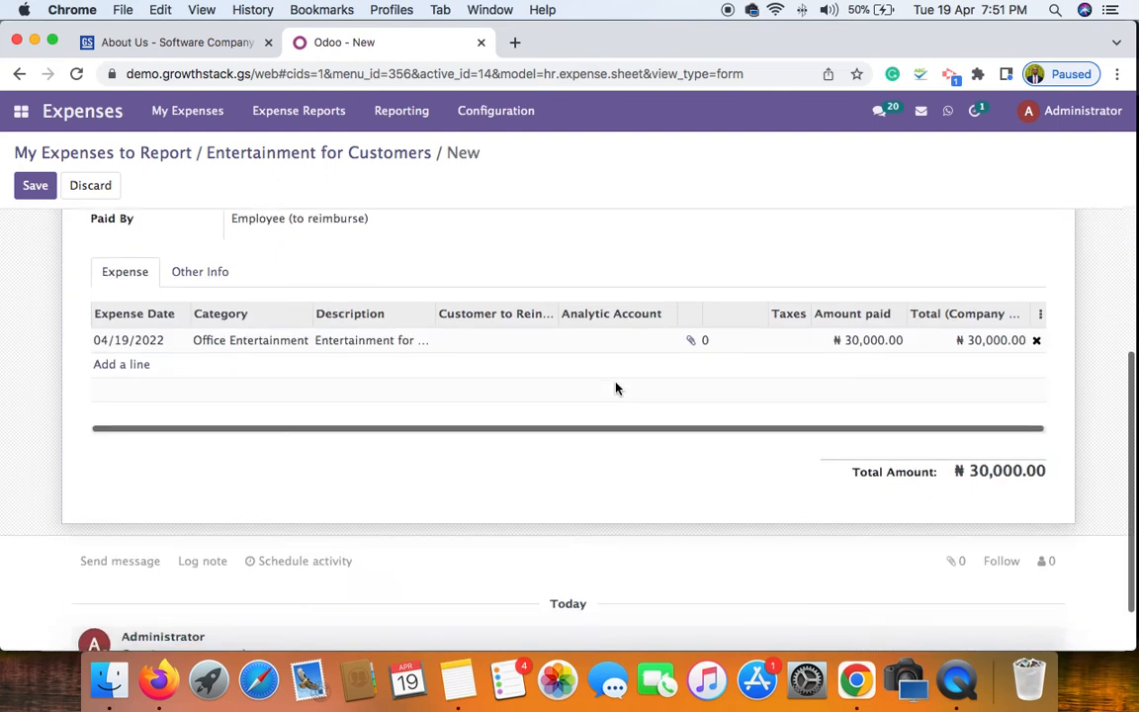
pyautogui.scroll(5, 617, 390)
pyautogui.scroll(-5, 617, 389)
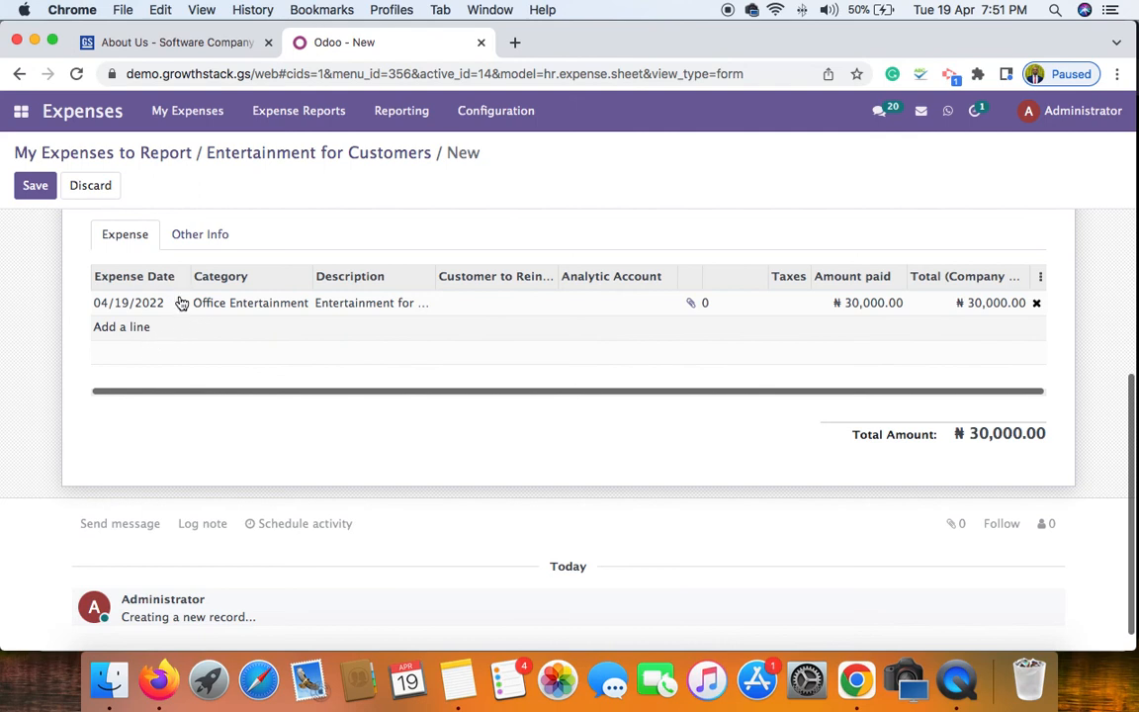
pyautogui.scroll(3, 236, 339)
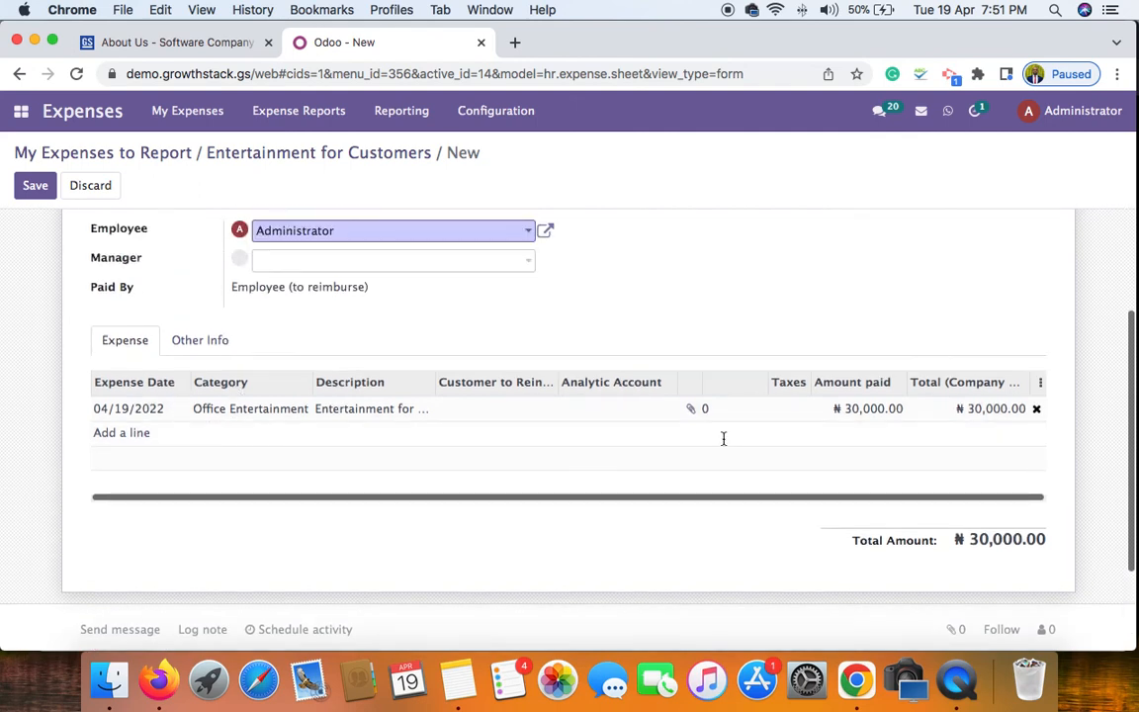
pyautogui.scroll(5, 989, 544)
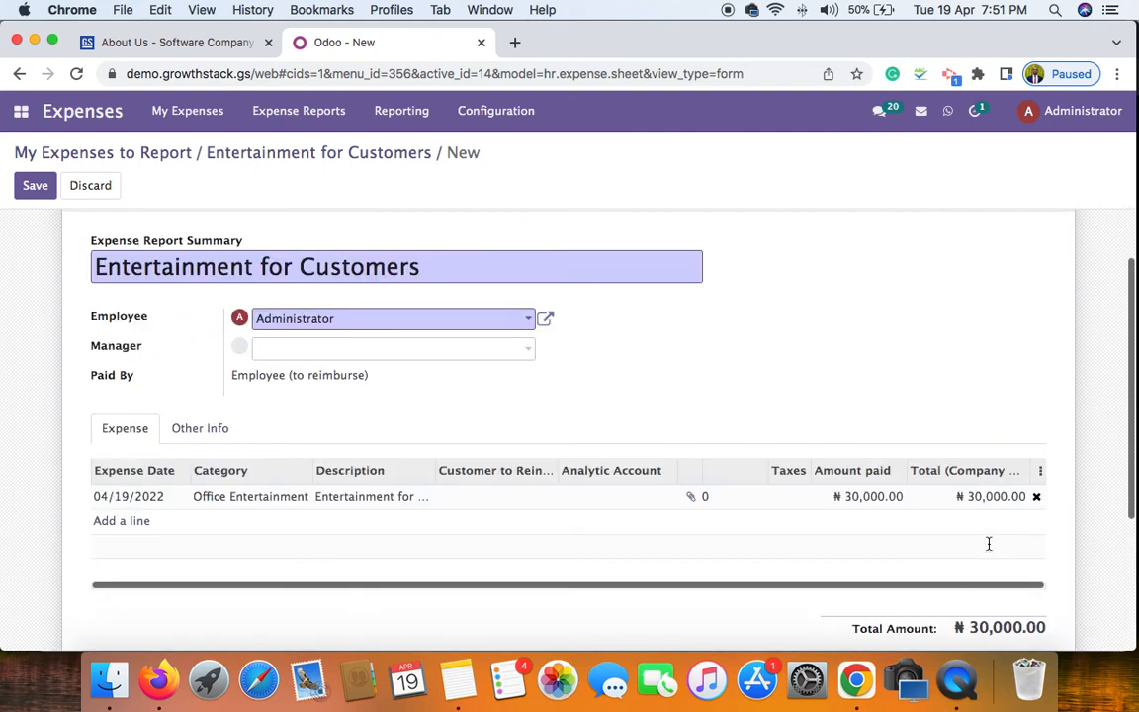
# Save the expense report, submitting it to the manager, and approve it
pyautogui.click(34, 186)
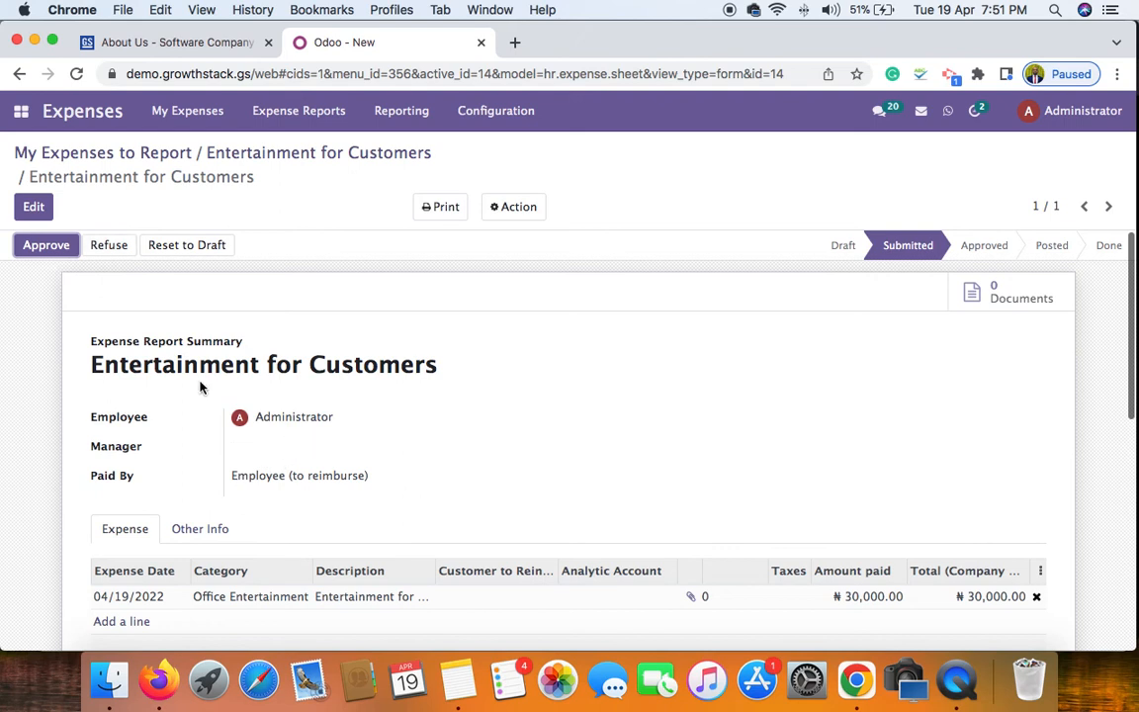
pyautogui.click(54, 247)
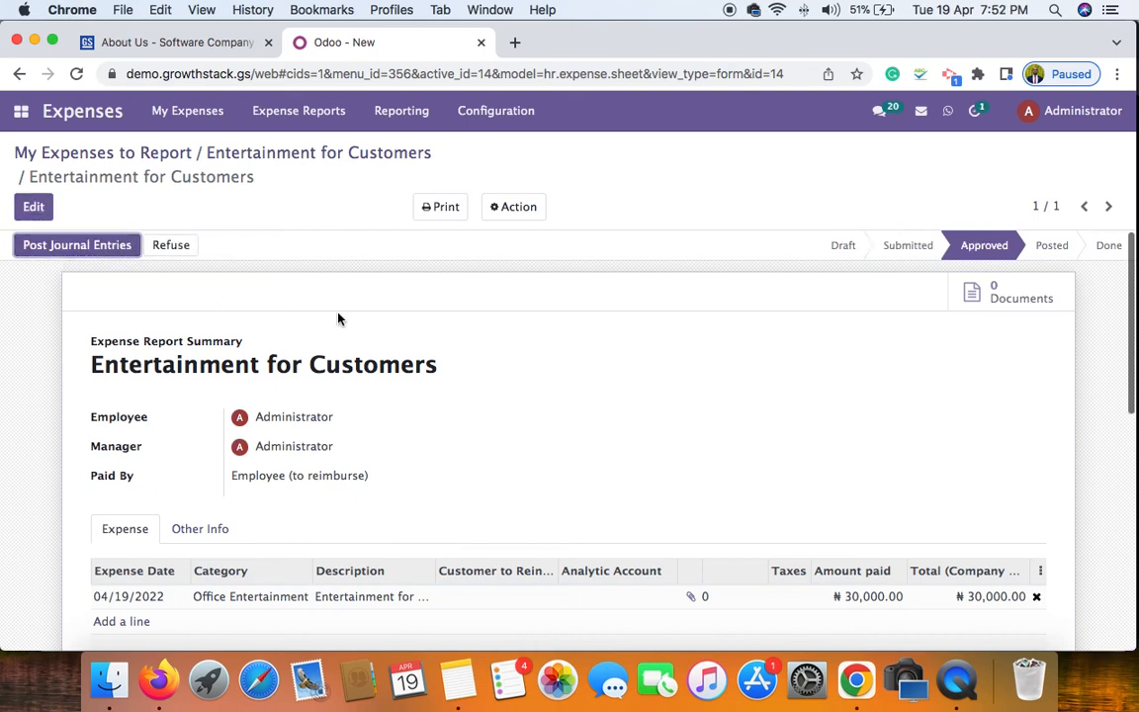
# Examine the approved report's expense line, total, expense journal and accounting date
pyautogui.scroll(-2, 578, 381)
pyautogui.scroll(2, 579, 381)
pyautogui.scroll(-3, 437, 448)
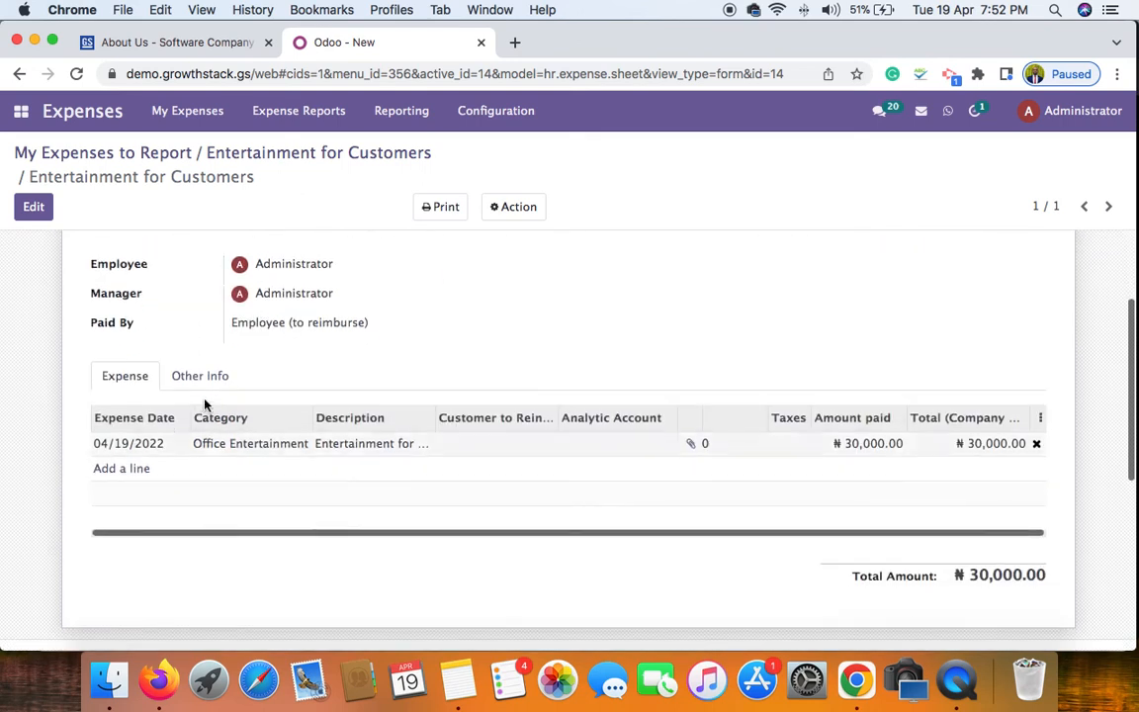
pyautogui.click(195, 379)
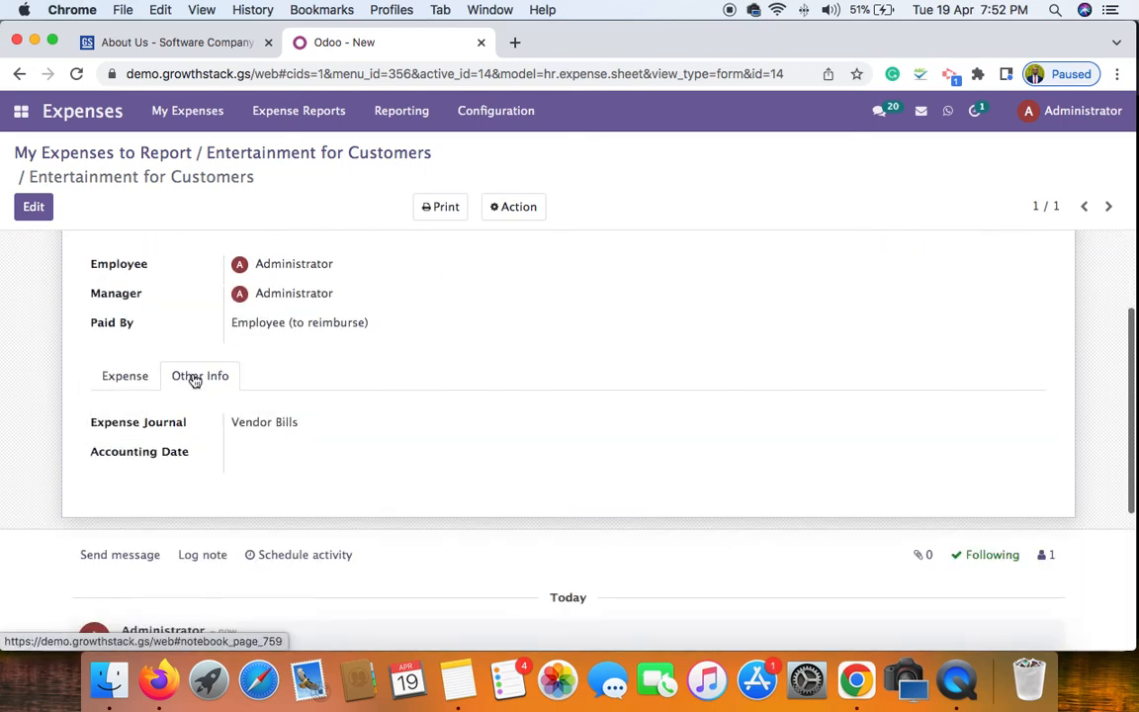
pyautogui.click(116, 383)
pyautogui.scroll(3, 560, 364)
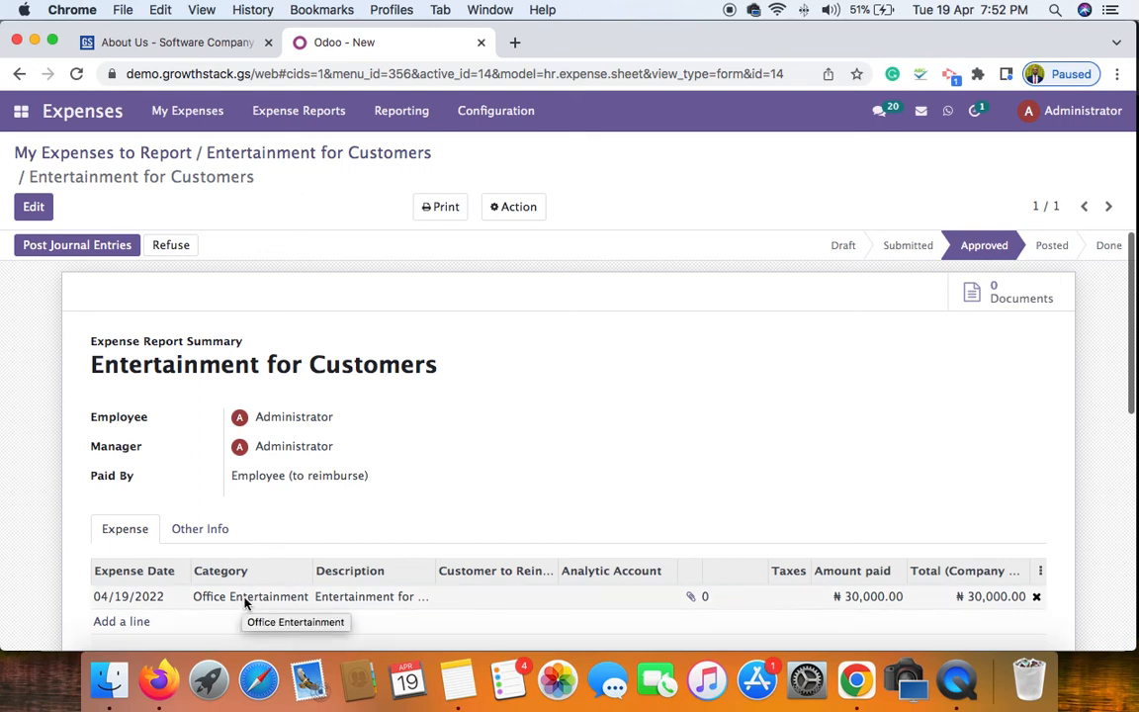
pyautogui.scroll(-2, 246, 603)
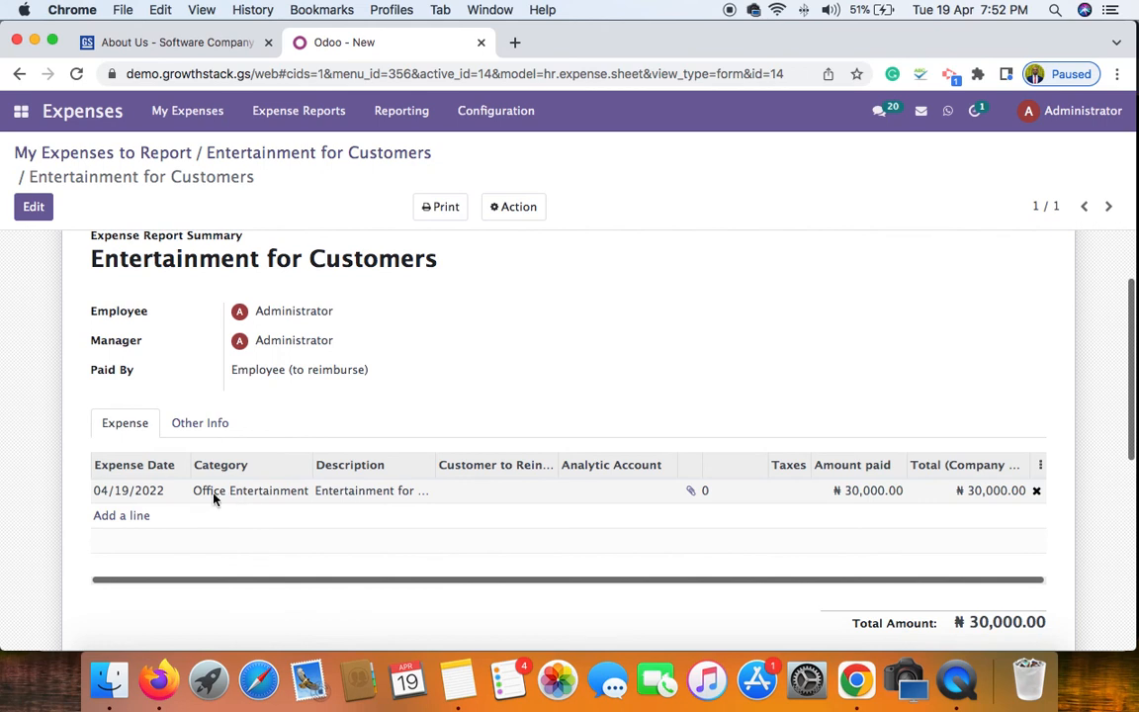
pyautogui.scroll(3, 486, 361)
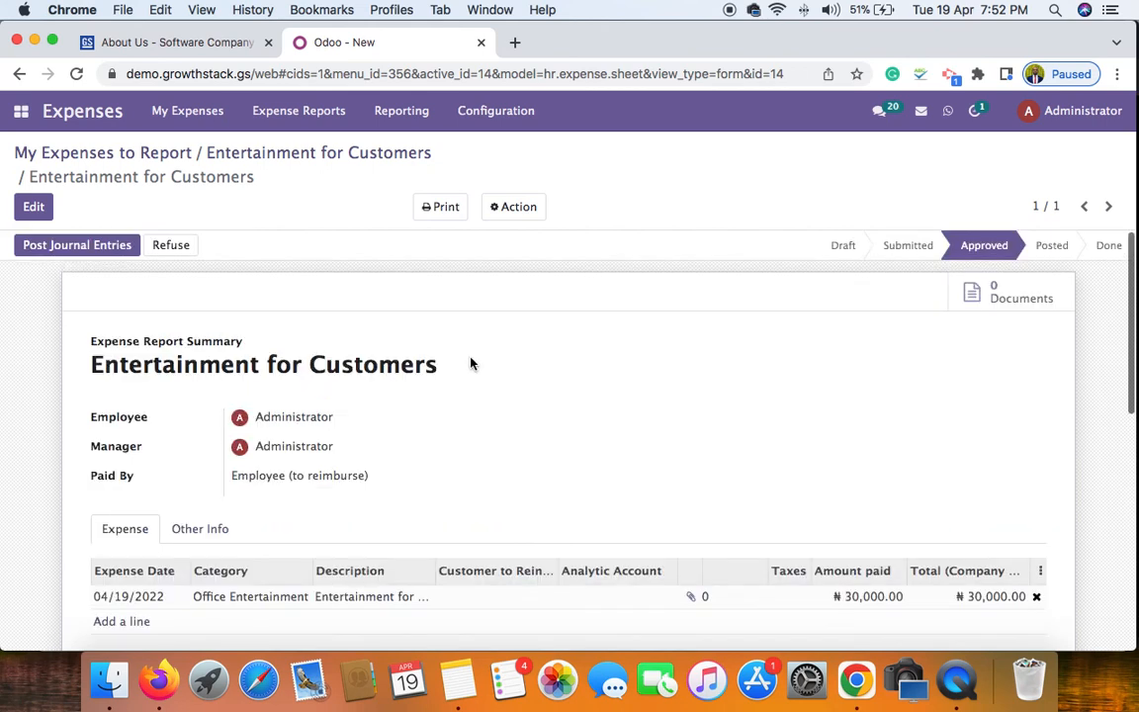
pyautogui.scroll(-3, 537, 431)
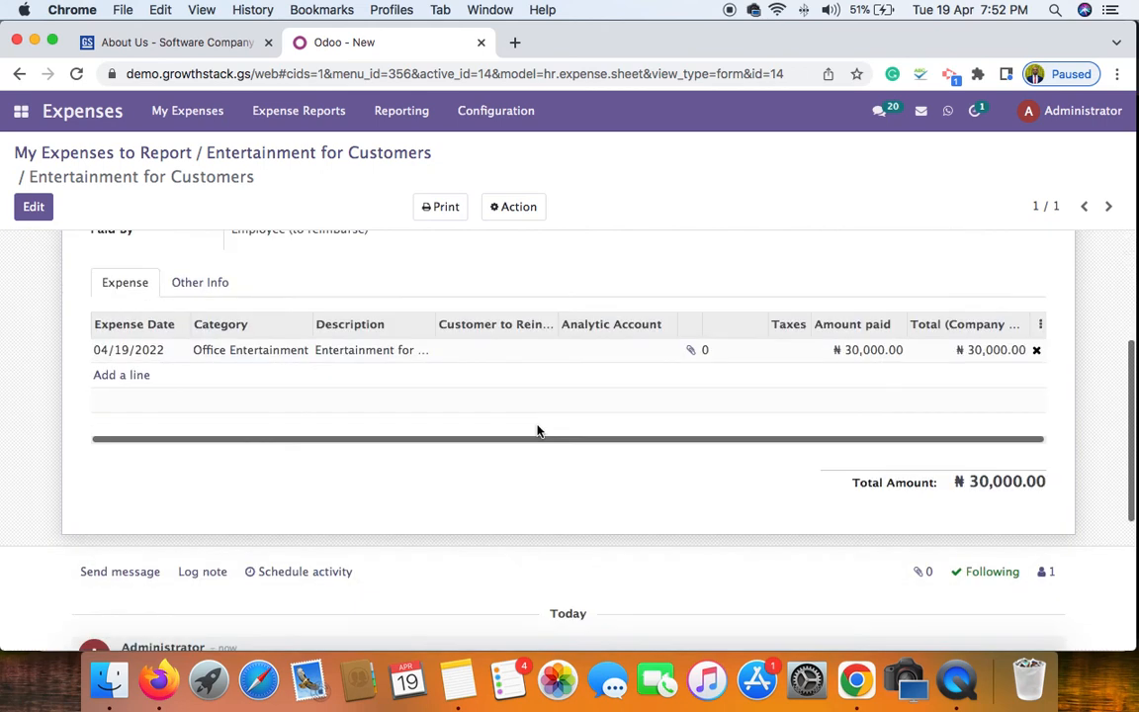
pyautogui.scroll(3, 537, 430)
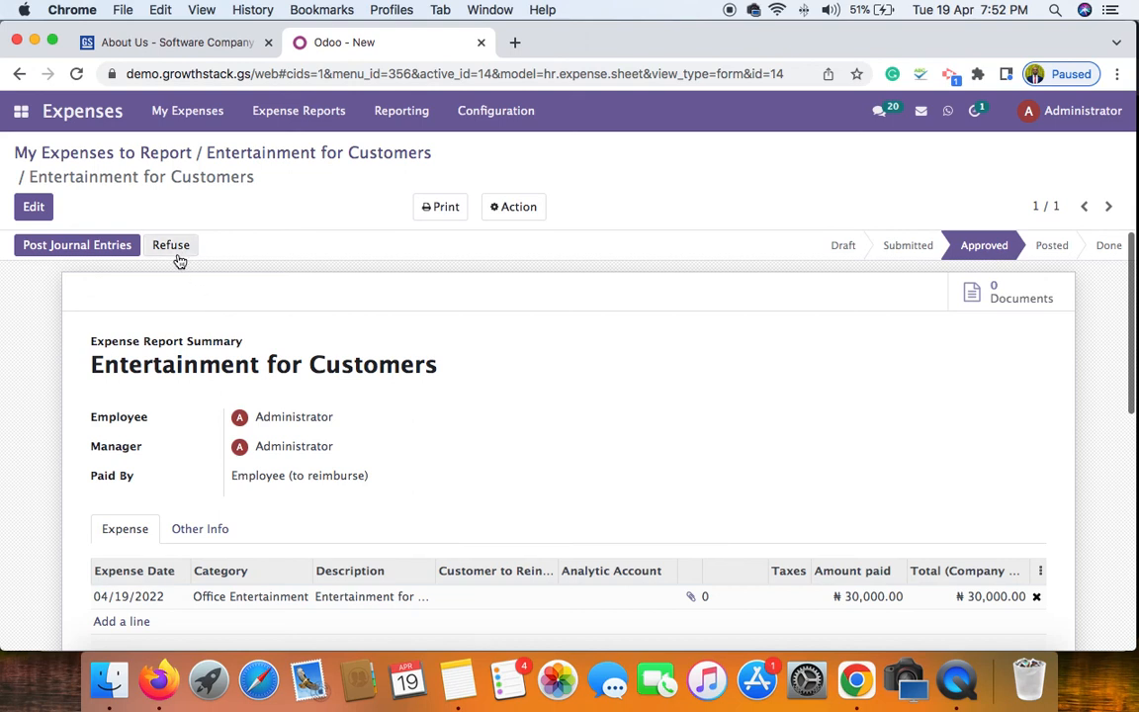
# Post the journal entries for the approved Entertainment for Customers report and review its expense line and amount due
pyautogui.click(89, 245)
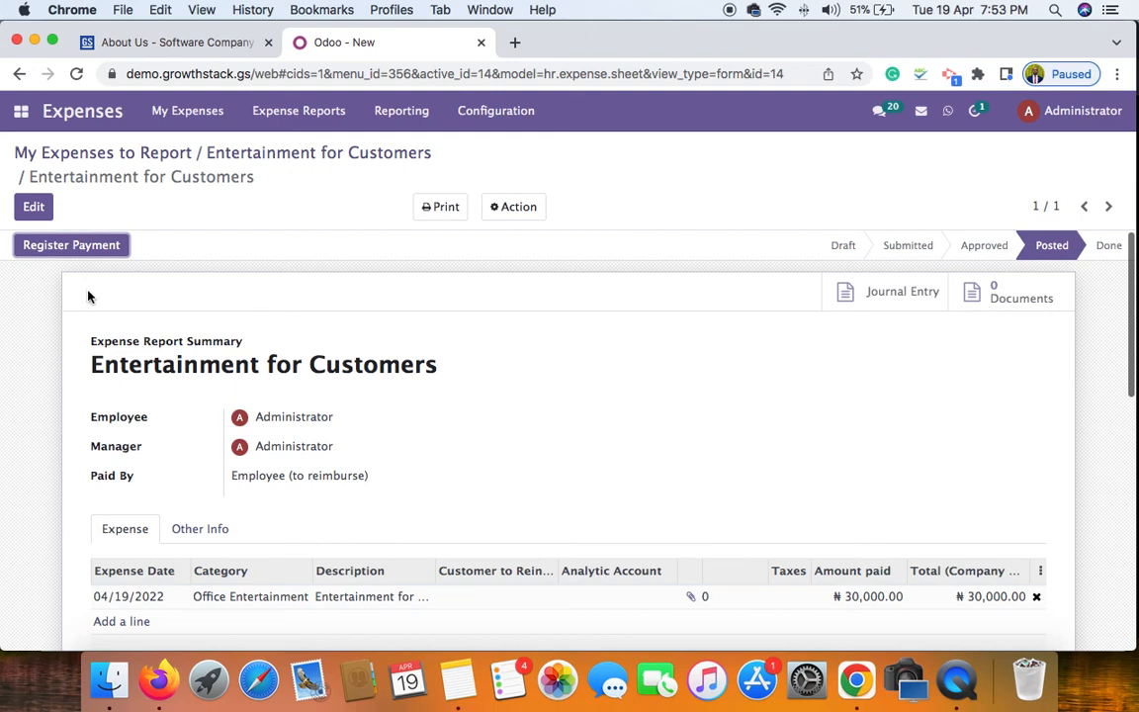
pyautogui.scroll(-5, 396, 399)
pyautogui.scroll(1, 397, 401)
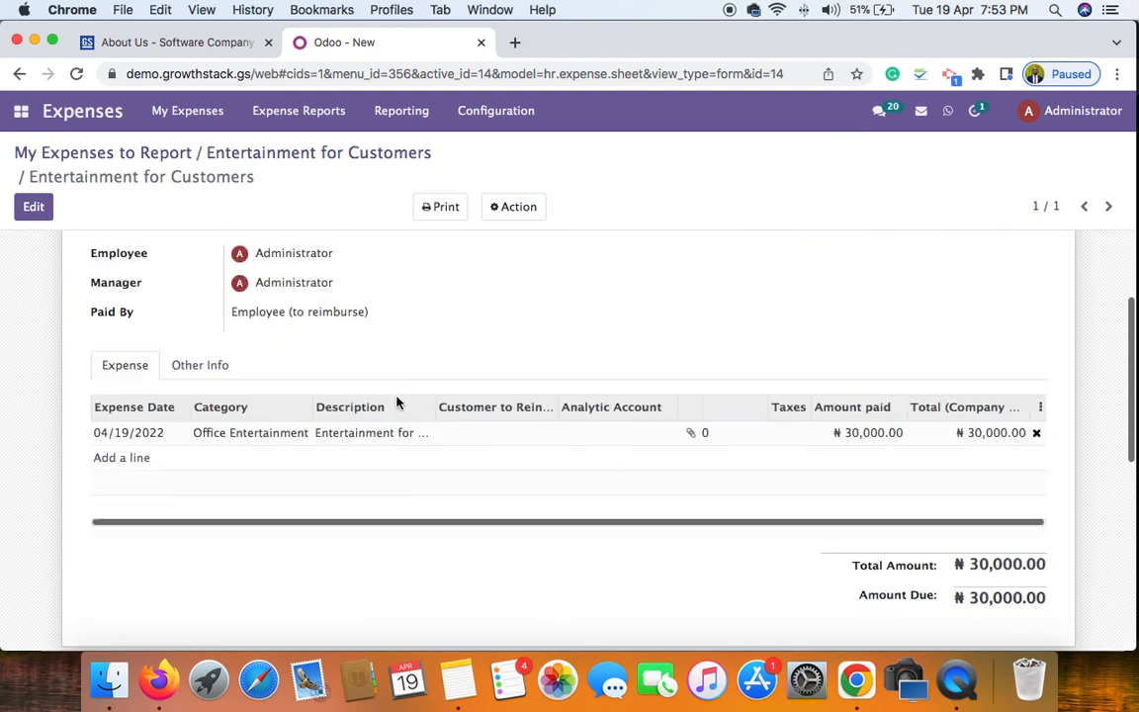
pyautogui.scroll(3, 397, 402)
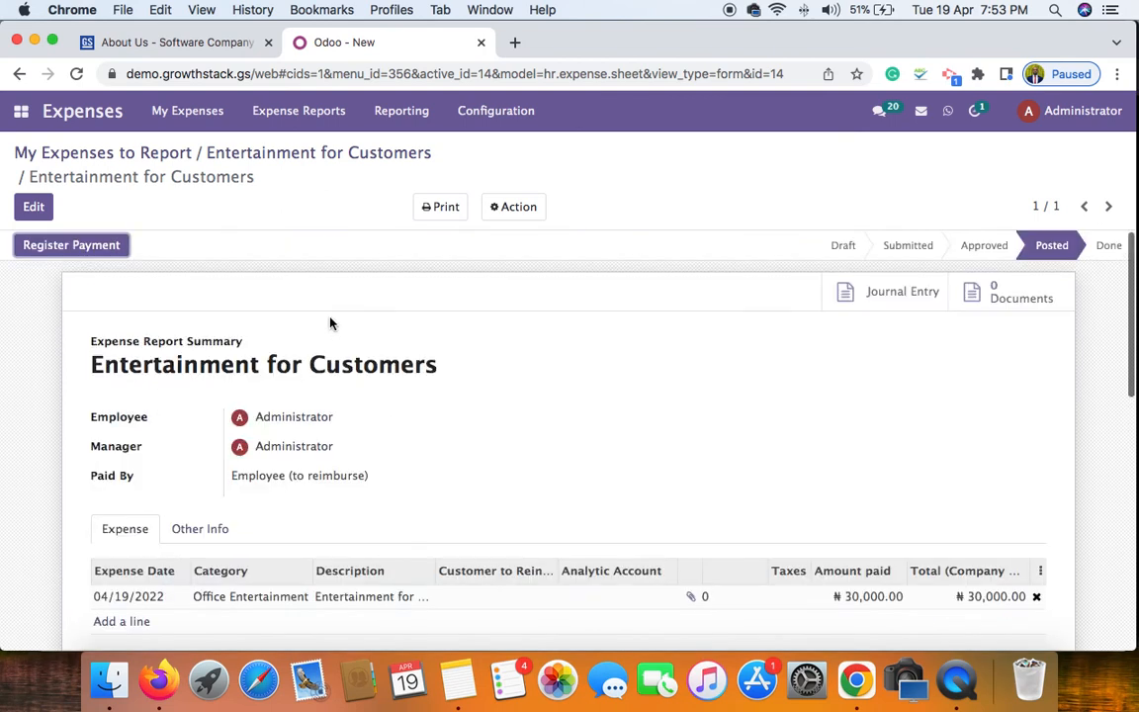
# Register and create the expense report's payment through the Cash journal, and review the report's status history
pyautogui.click(86, 254)
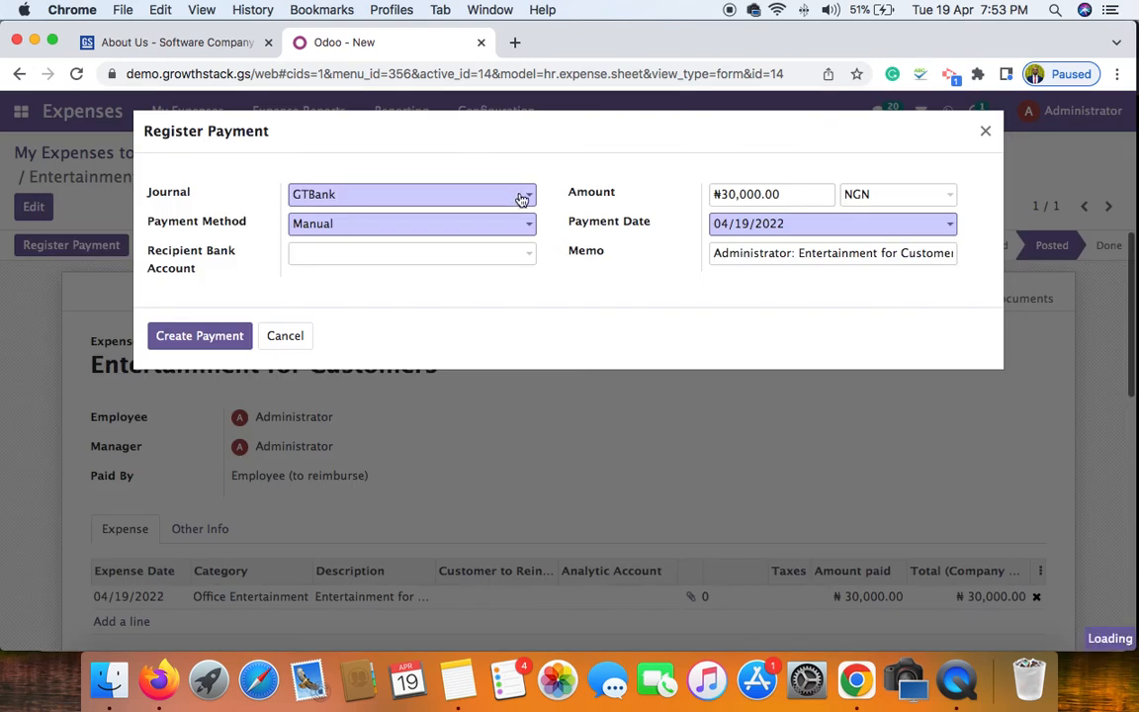
pyautogui.click(520, 194)
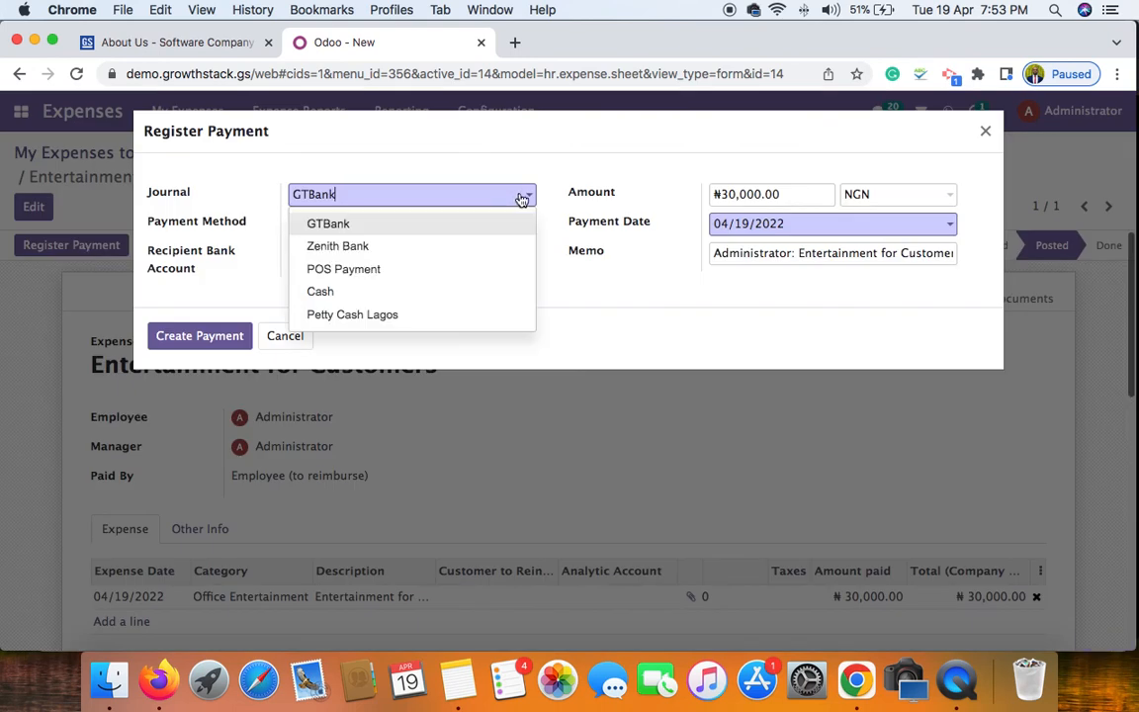
pyautogui.click(354, 293)
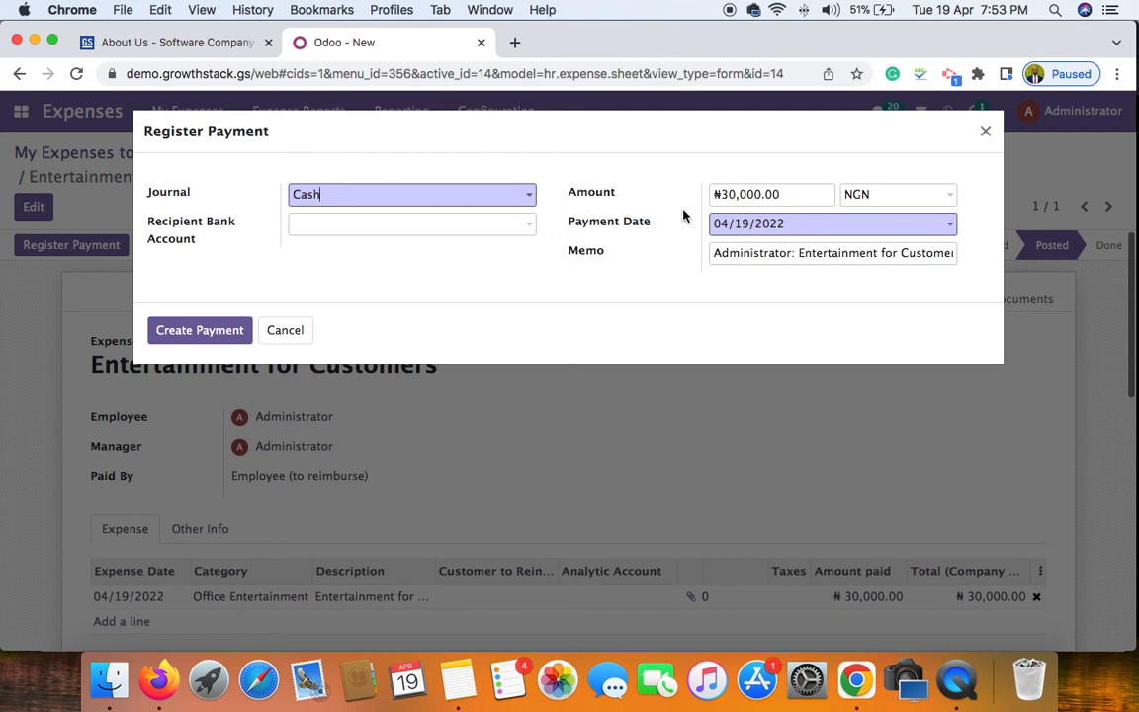
pyautogui.click(209, 333)
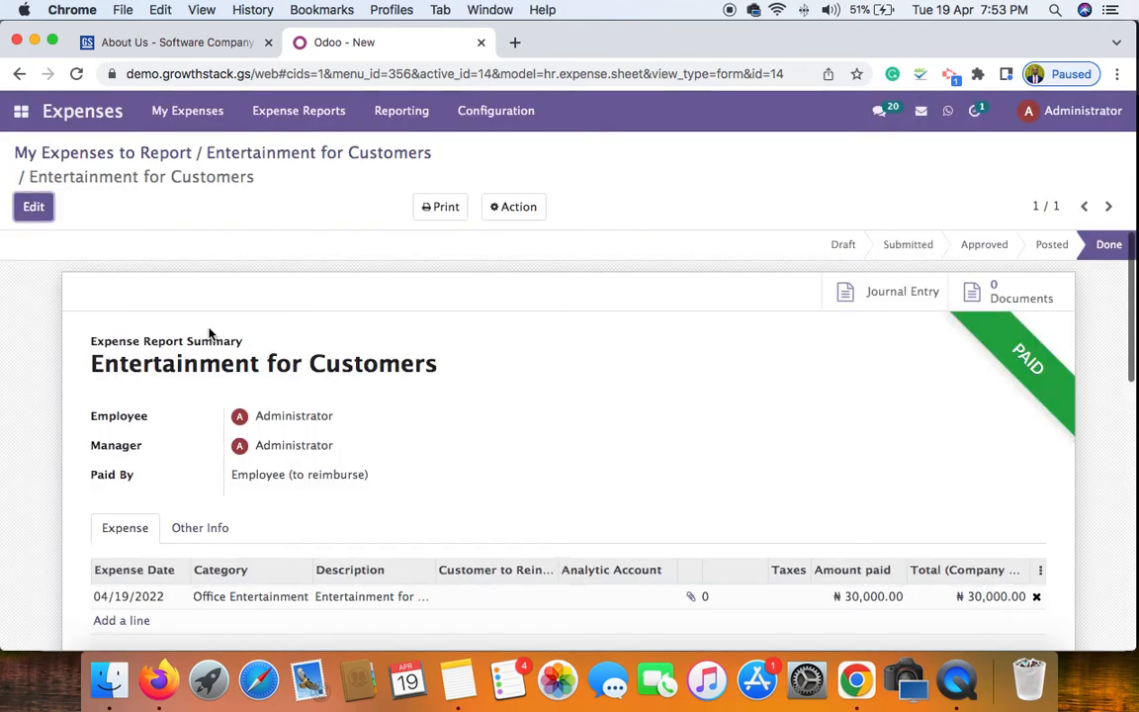
pyautogui.scroll(-10, 567, 394)
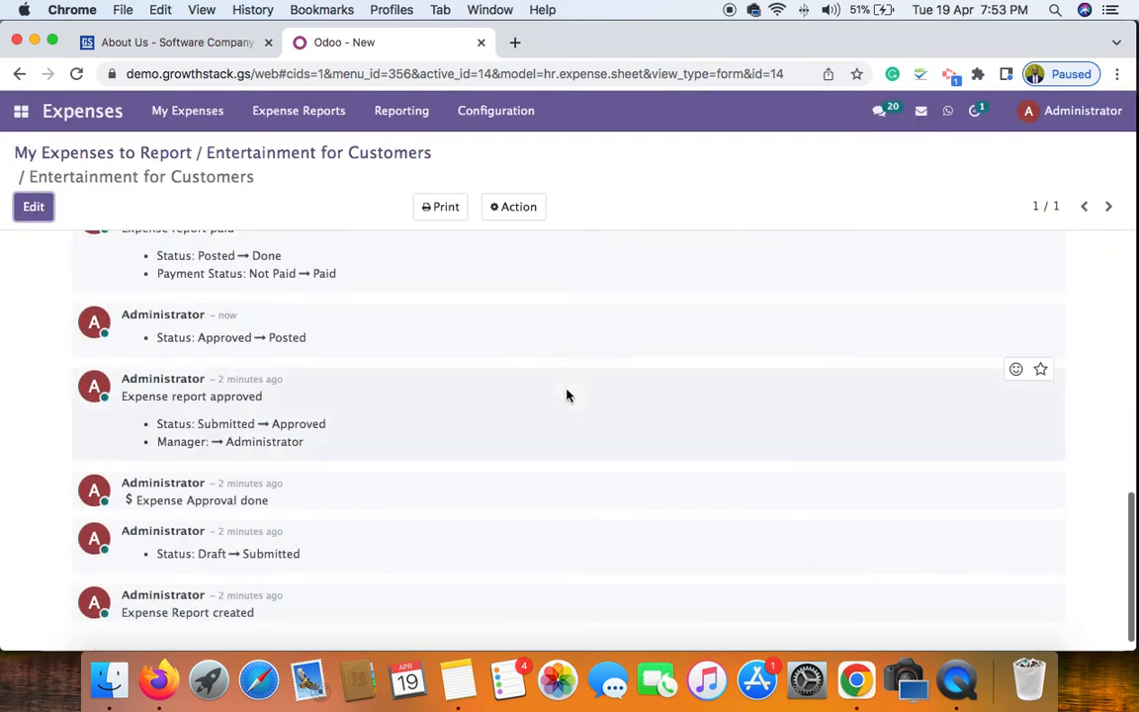
pyautogui.scroll(5, 566, 396)
pyautogui.scroll(-4, 567, 396)
pyautogui.scroll(8, 569, 397)
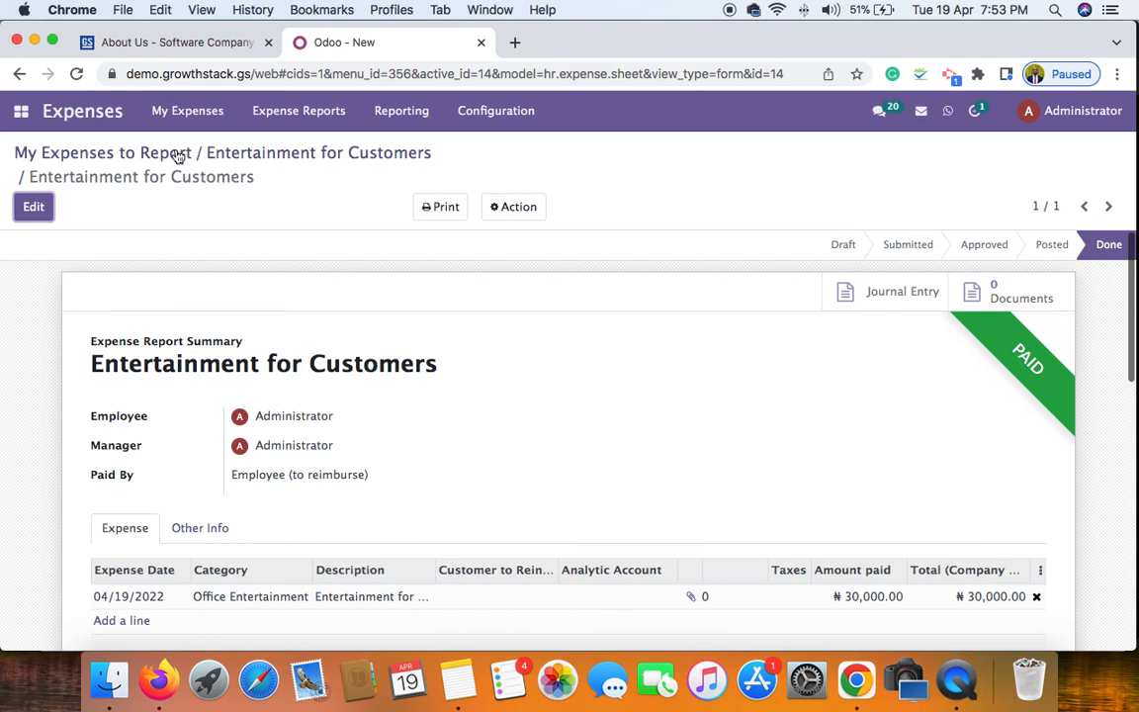
# Open the dynamic Profit and Loss report in Accounting to check the Office Entertainment expense account
pyautogui.click(21, 115)
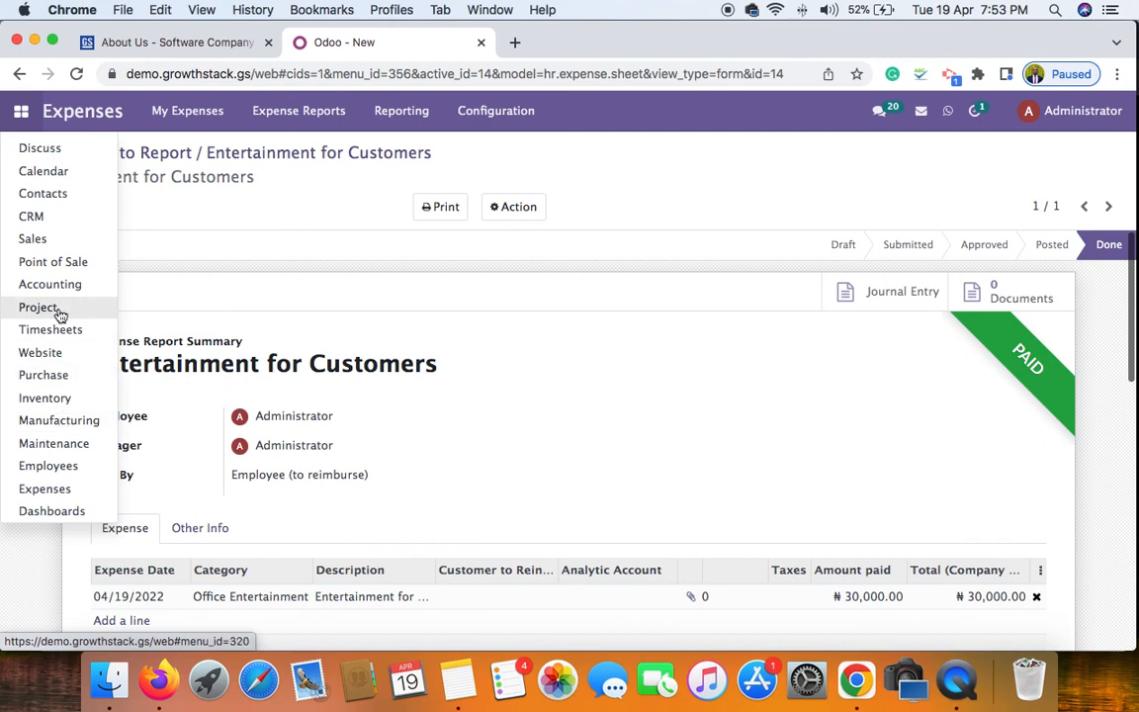
pyautogui.click(40, 285)
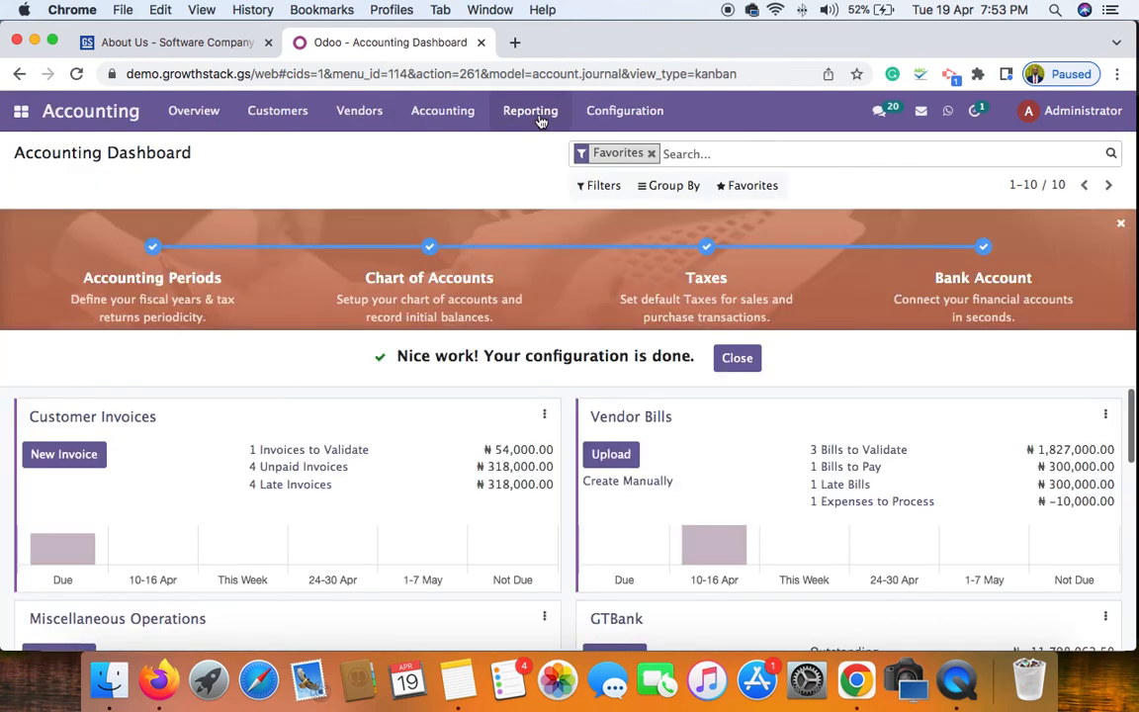
pyautogui.click(541, 120)
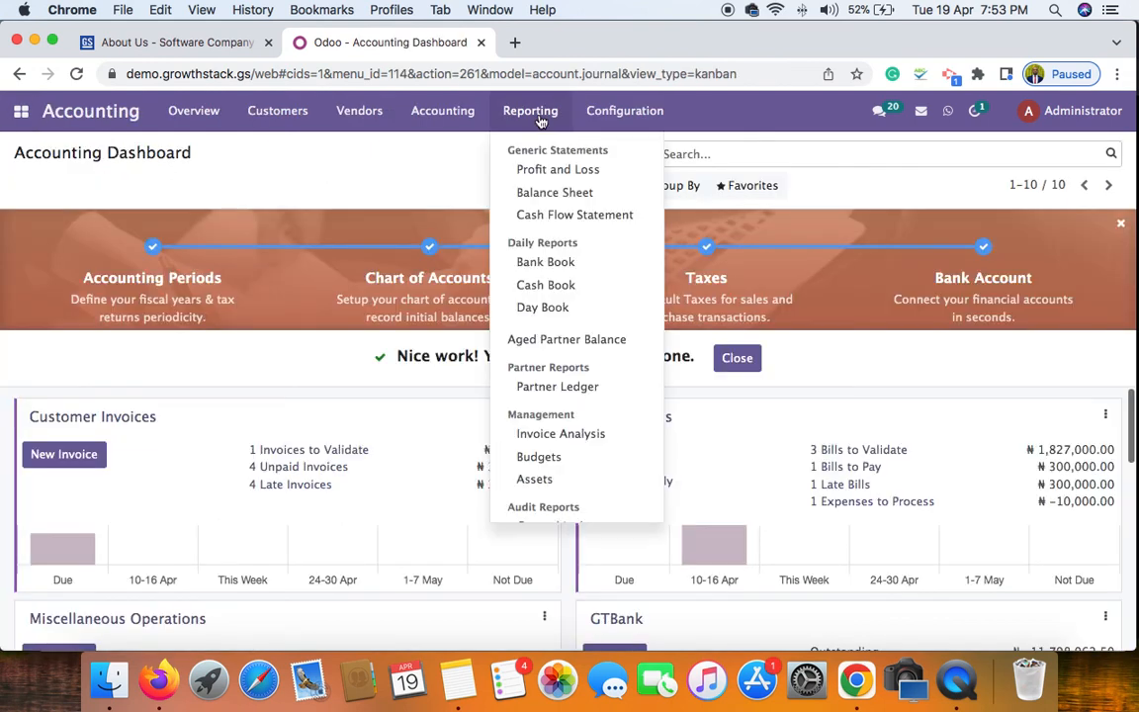
pyautogui.scroll(-5, 600, 396)
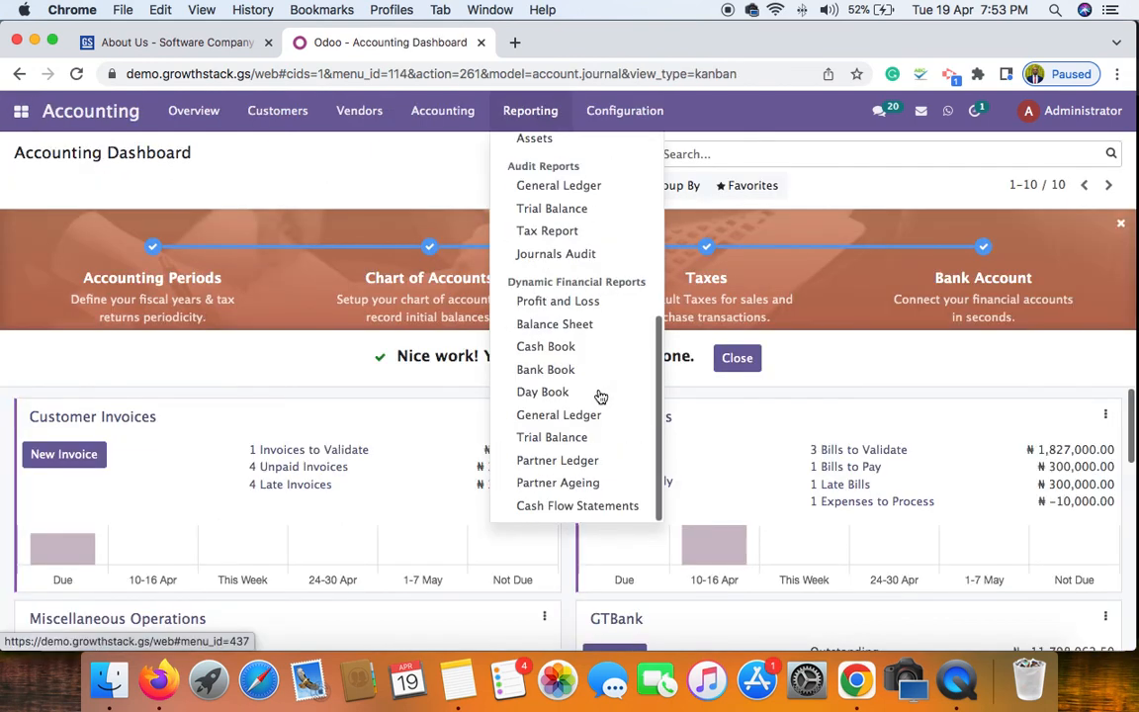
pyautogui.click(559, 301)
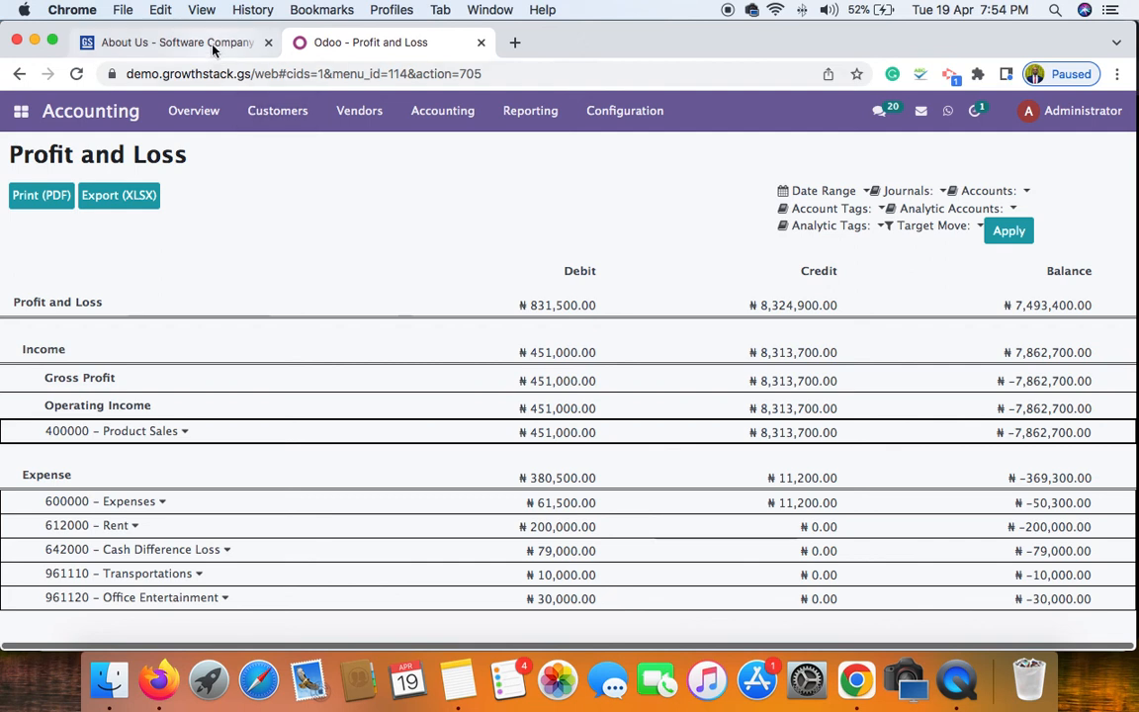
# Switch to the Growth Stack About Us page and look through it
pyautogui.click(178, 43)
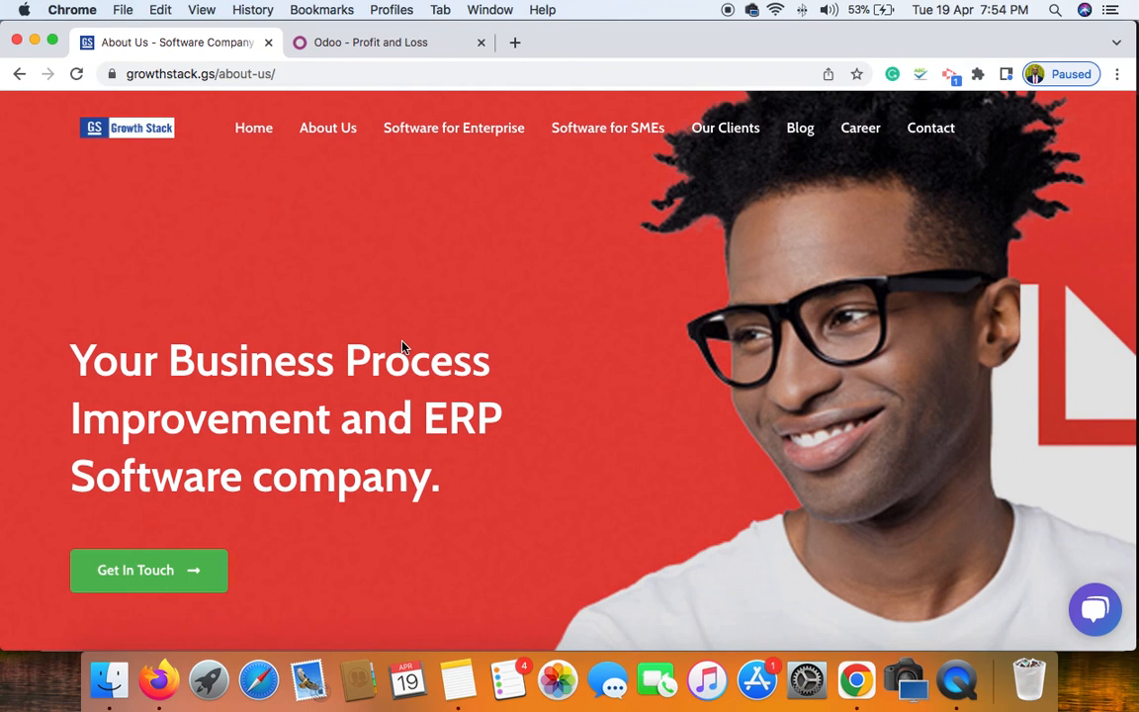
pyautogui.scroll(-8, 403, 342)
pyautogui.scroll(10, 403, 342)
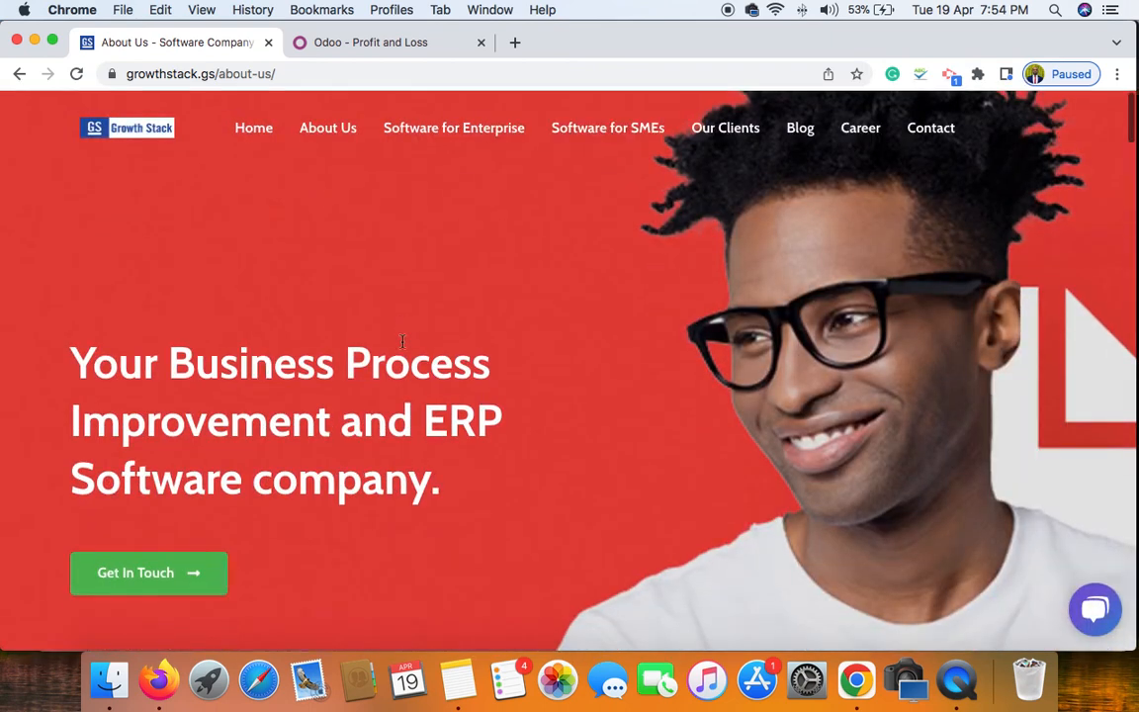